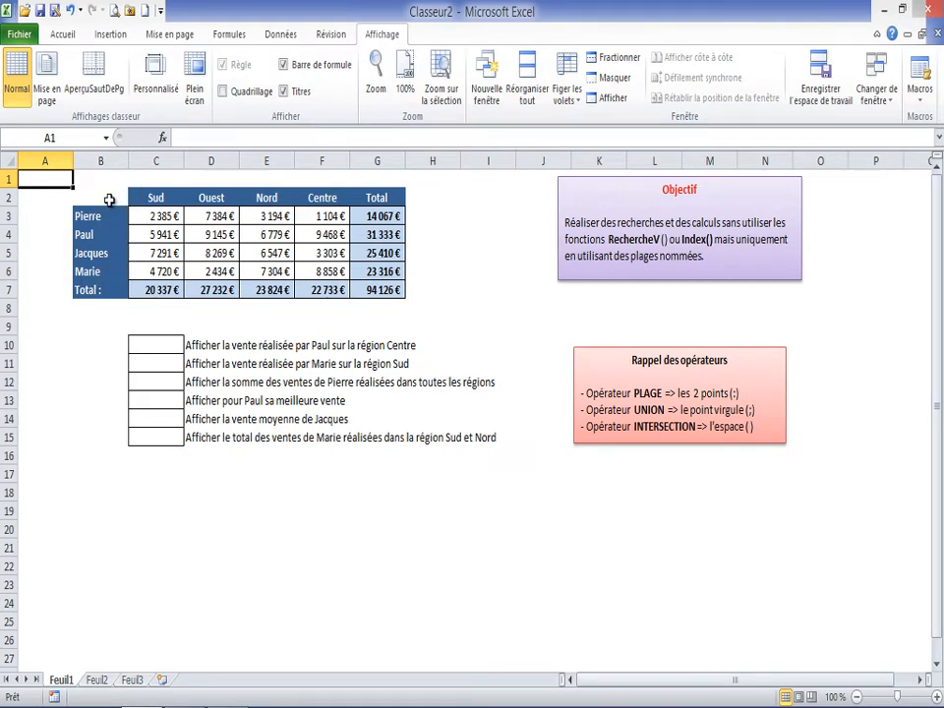
- Create named ranges from the selection B2:F6, using the top row and left column as names
drag(91, 198, 320, 267)
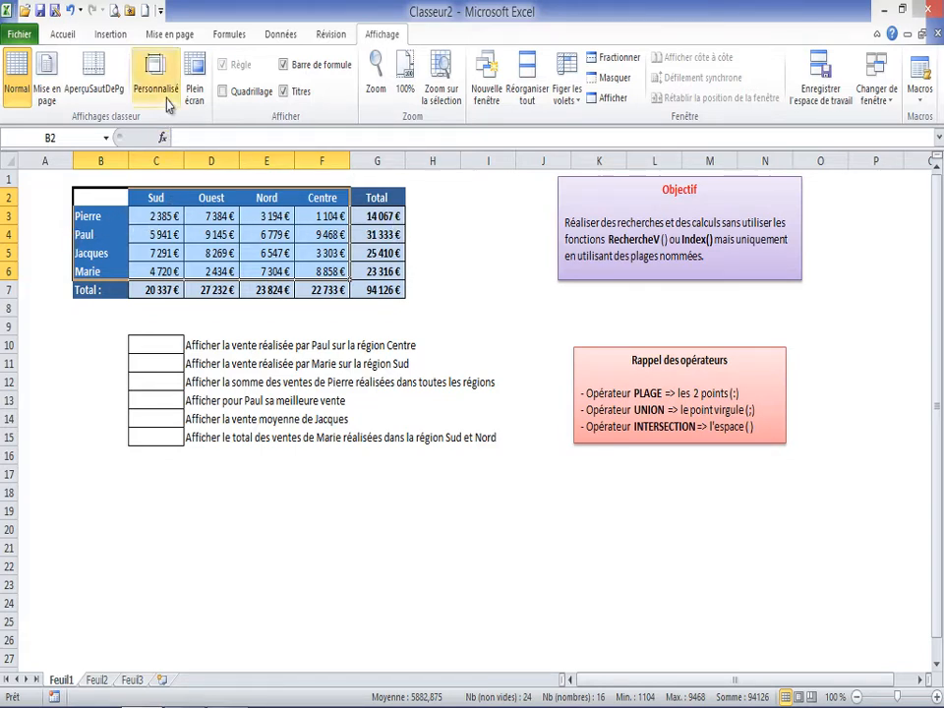
click(232, 36)
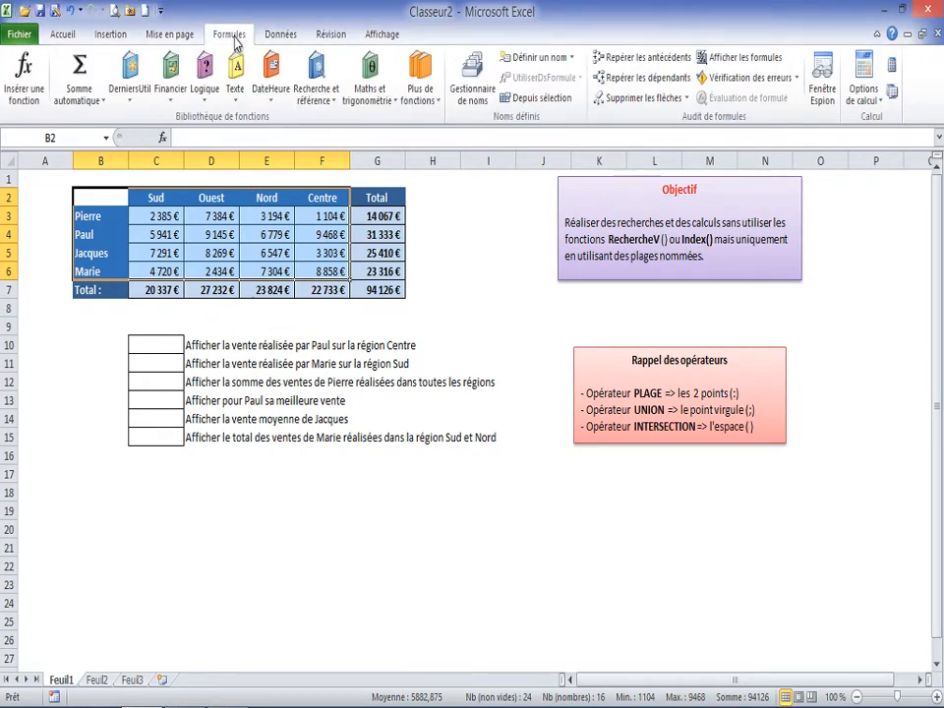
click(532, 101)
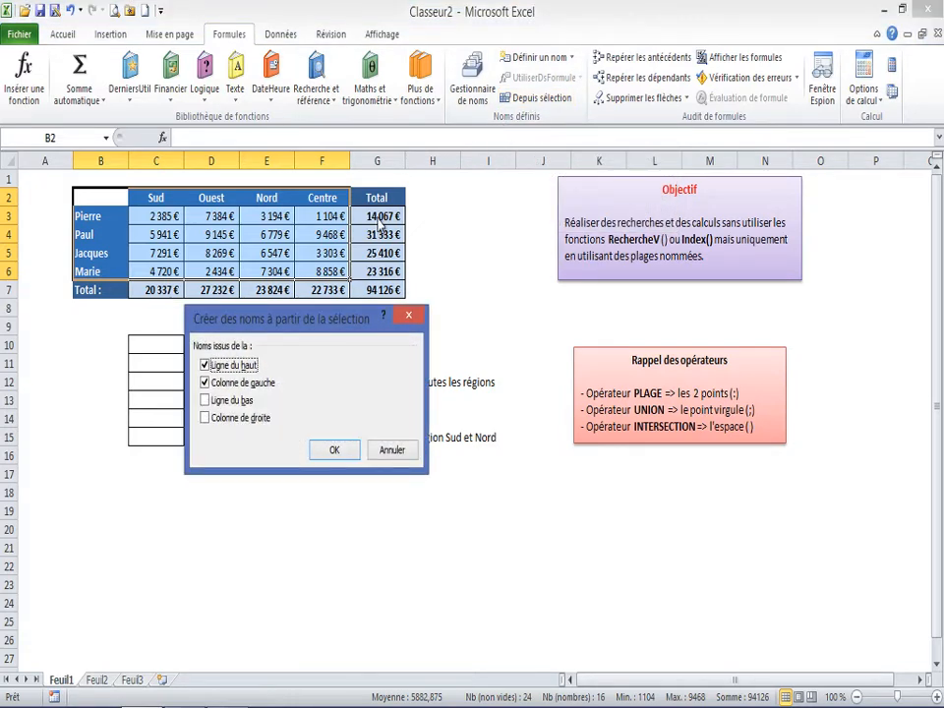
drag(340, 319, 332, 332)
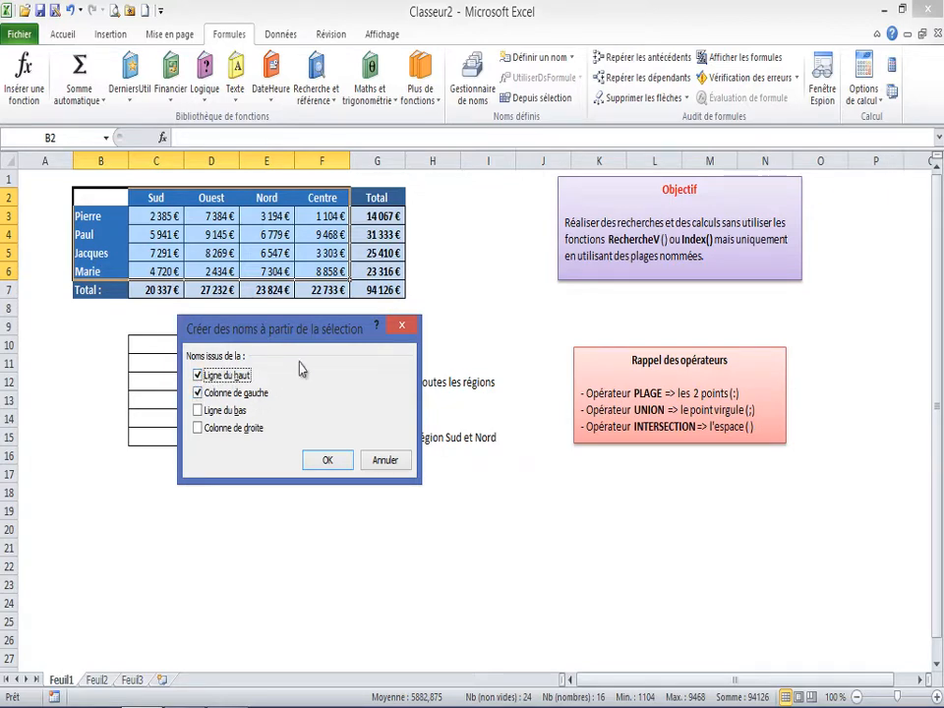
click(327, 459)
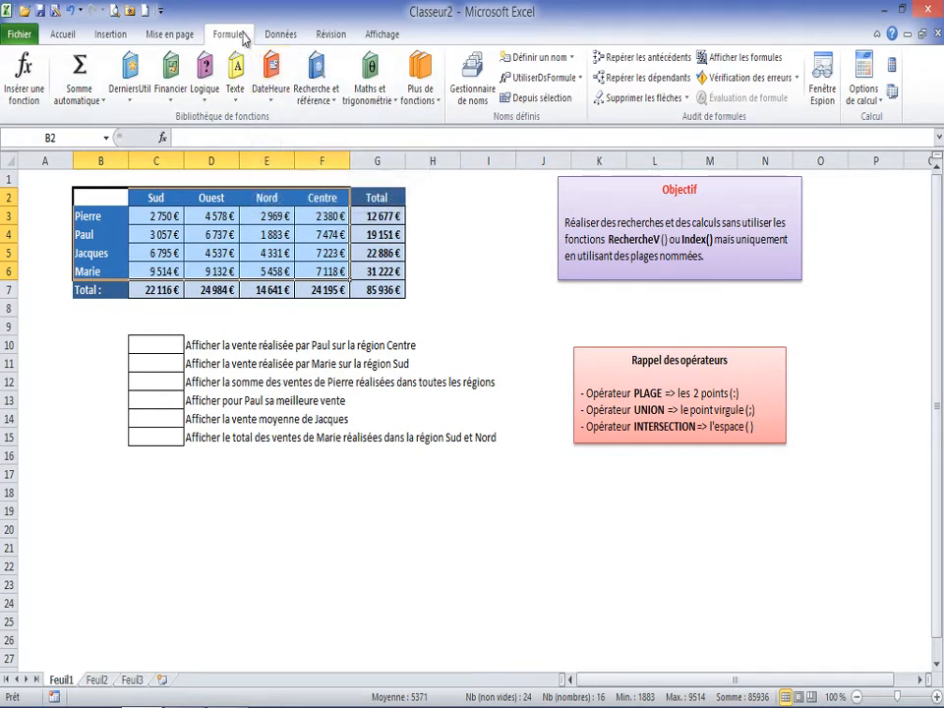
- Review the workbook's defined names and the cell range each one refers to
click(473, 79)
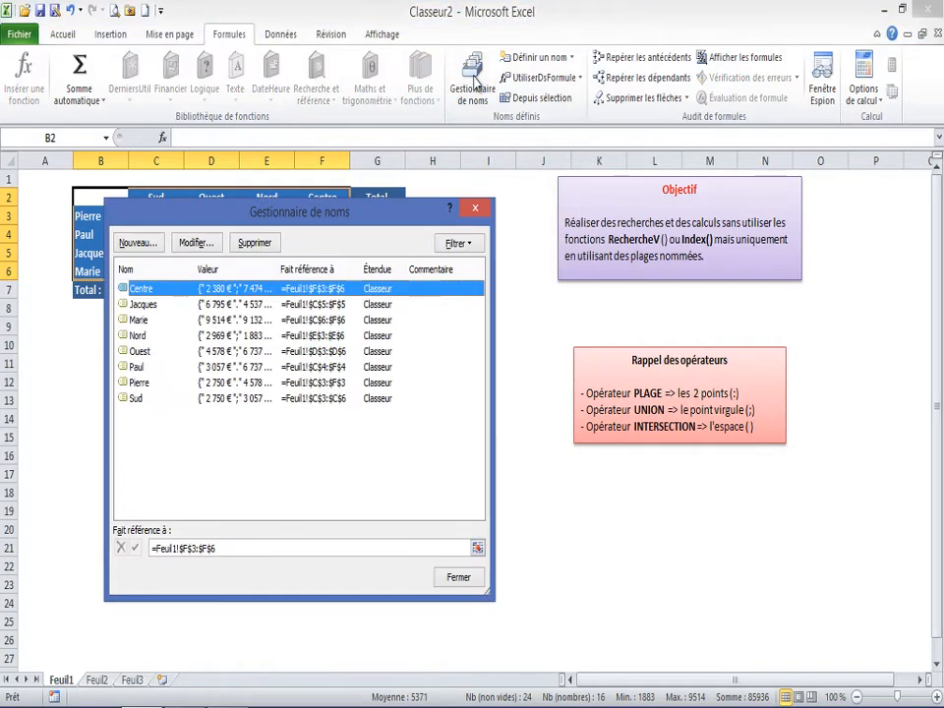
drag(362, 220, 689, 124)
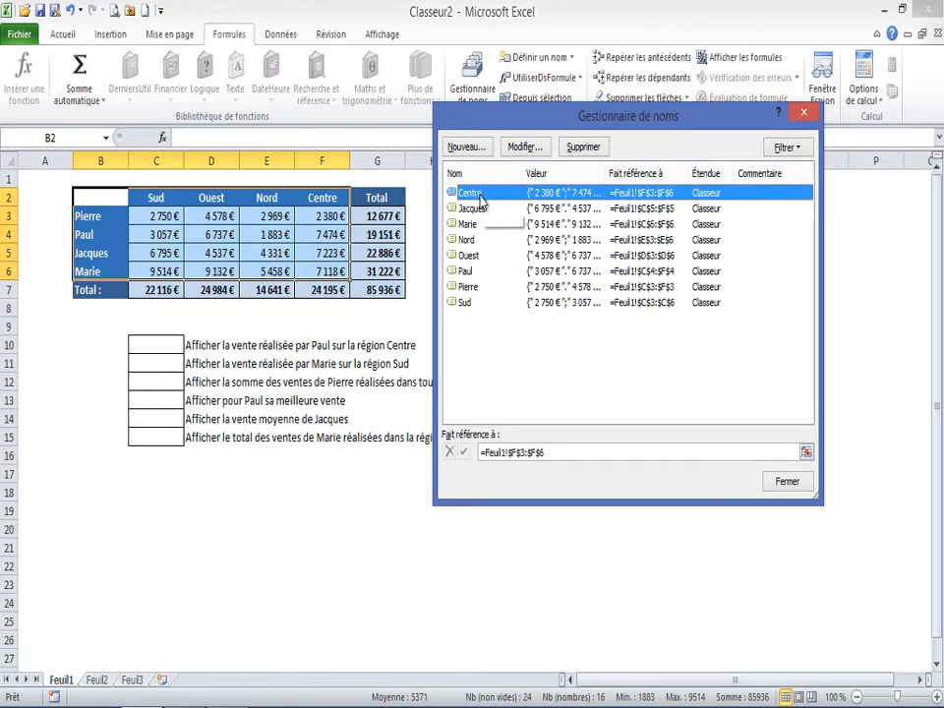
drag(608, 168, 631, 170)
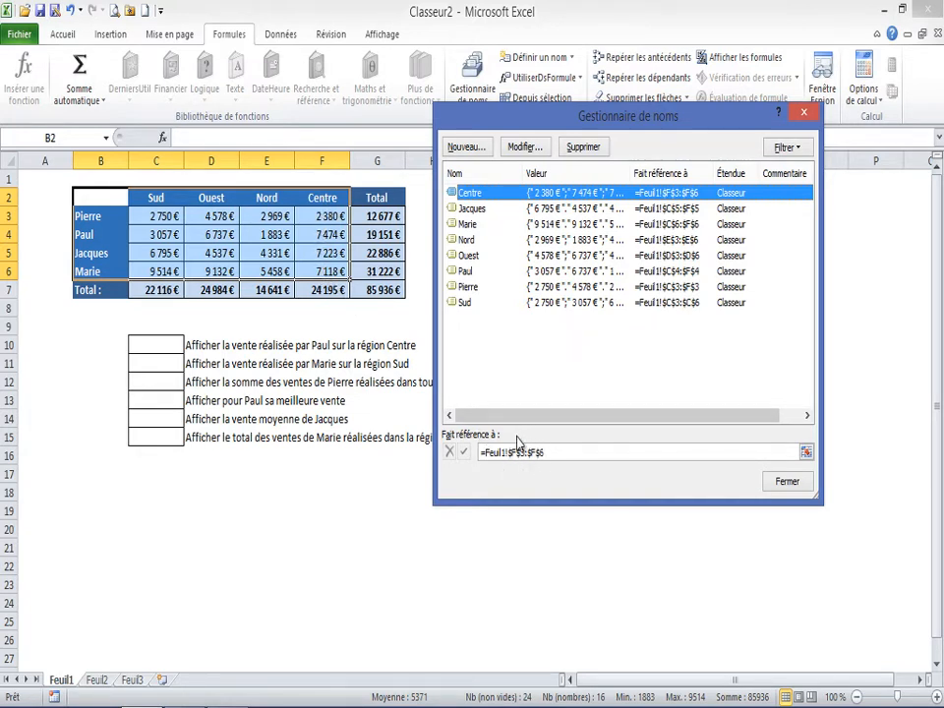
click(472, 210)
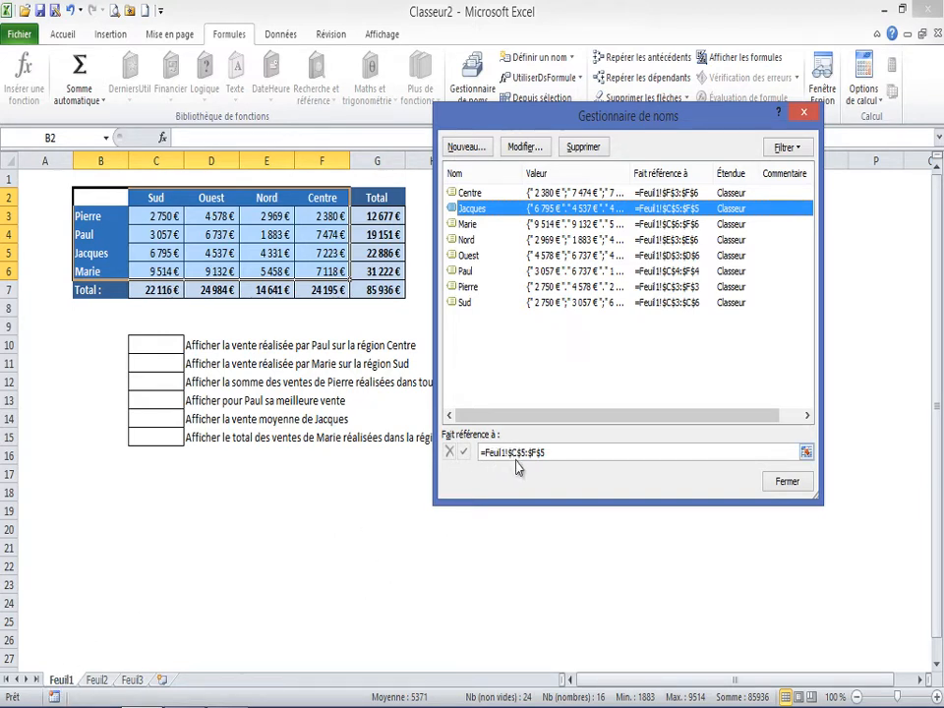
click(468, 225)
click(468, 240)
click(468, 256)
click(468, 272)
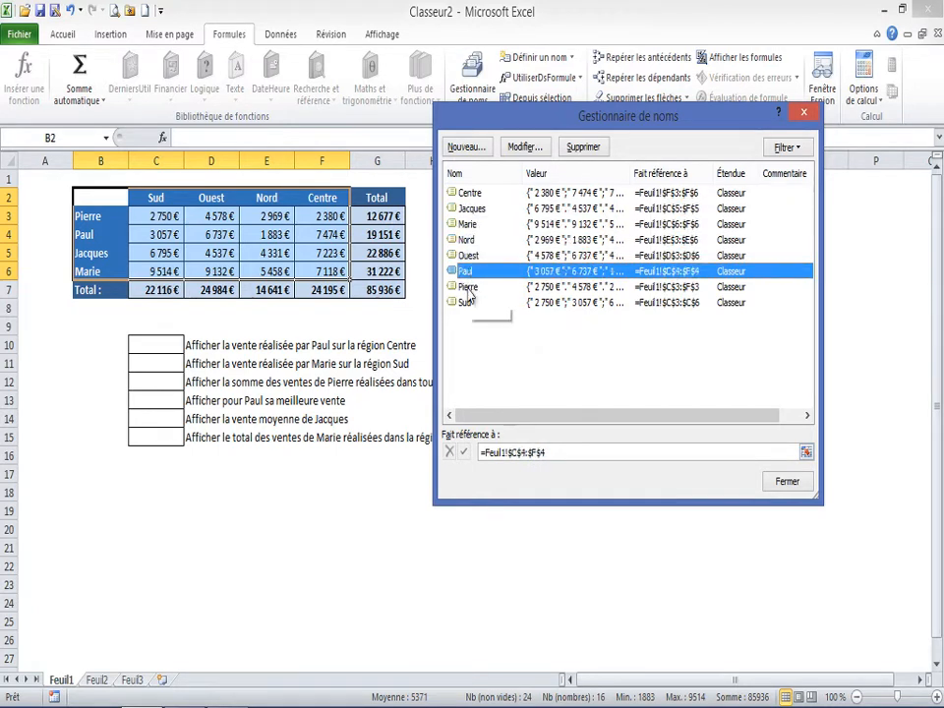
click(468, 287)
click(468, 303)
click(466, 226)
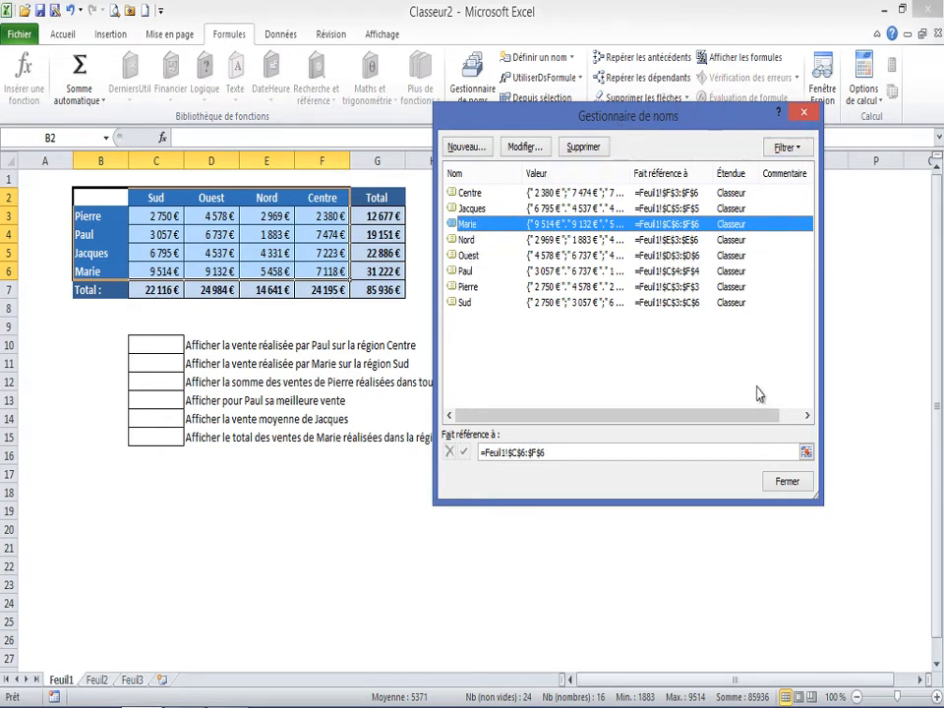
click(786, 481)
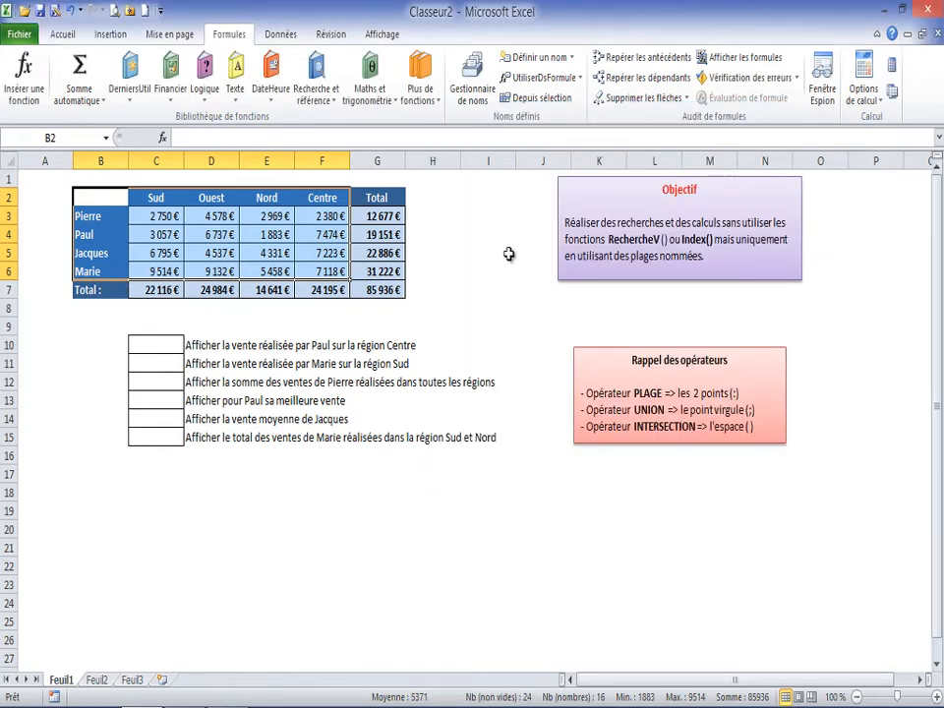
click(180, 232)
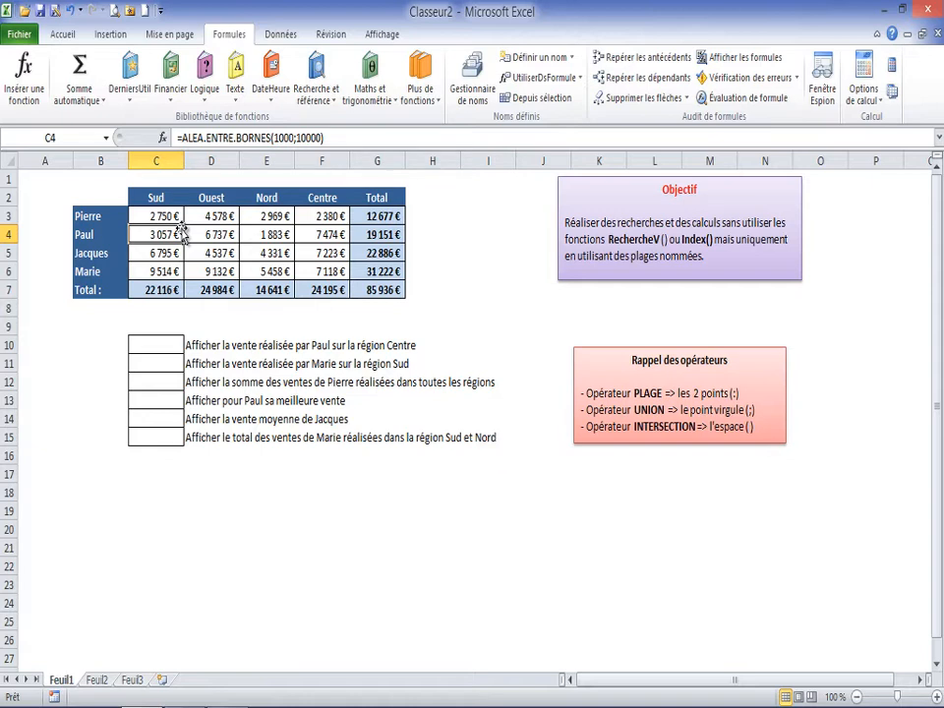
click(152, 345)
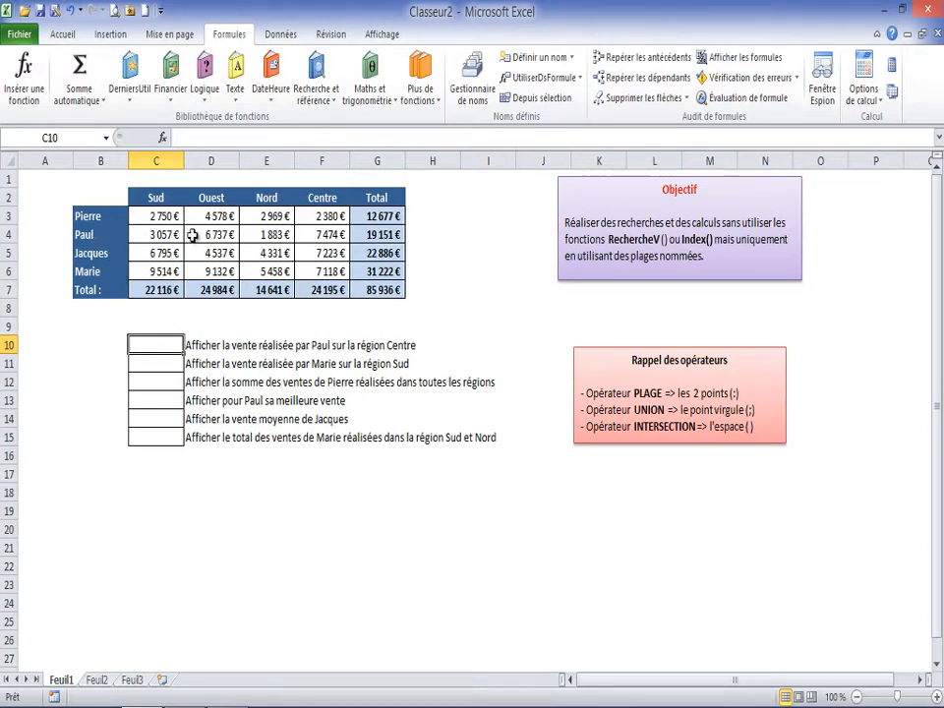
click(336, 235)
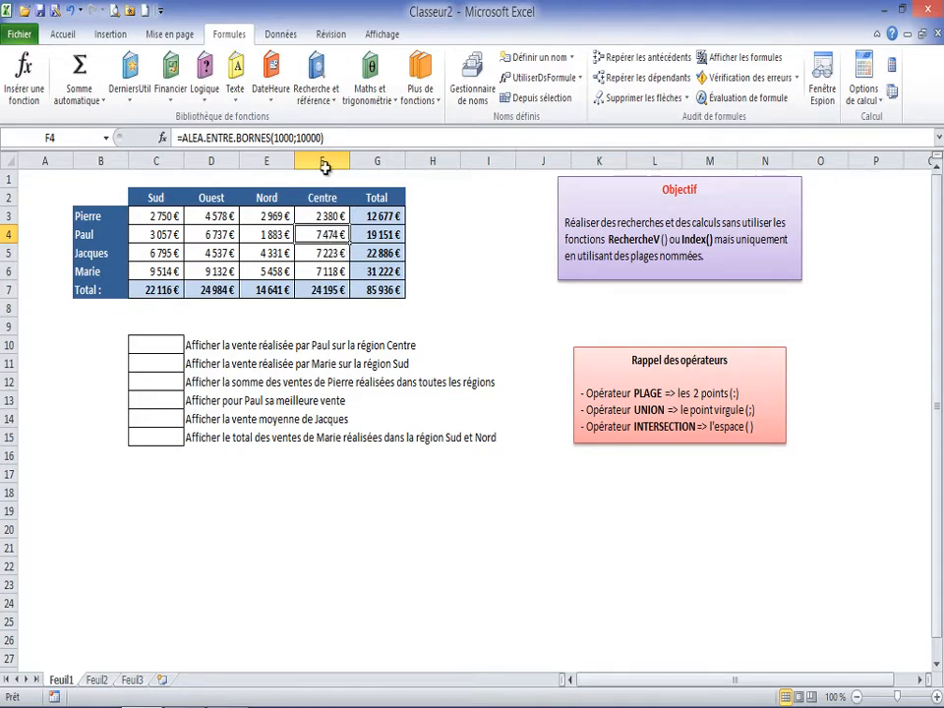
click(156, 343)
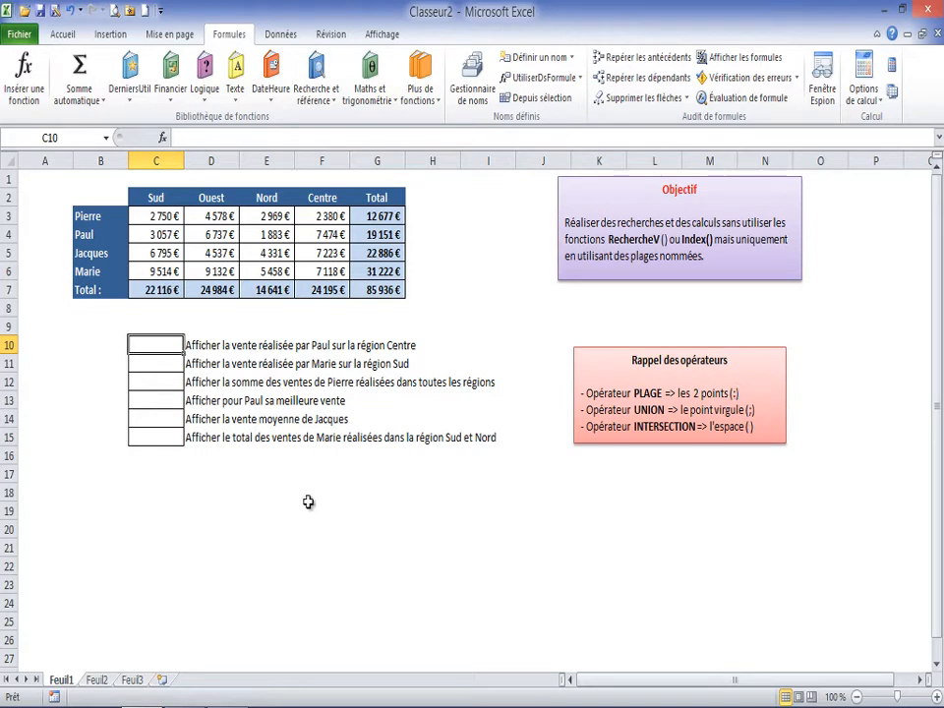
- Draft a SOMME formula over the range G3:G7 in cell C19 and discard it
click(154, 511)
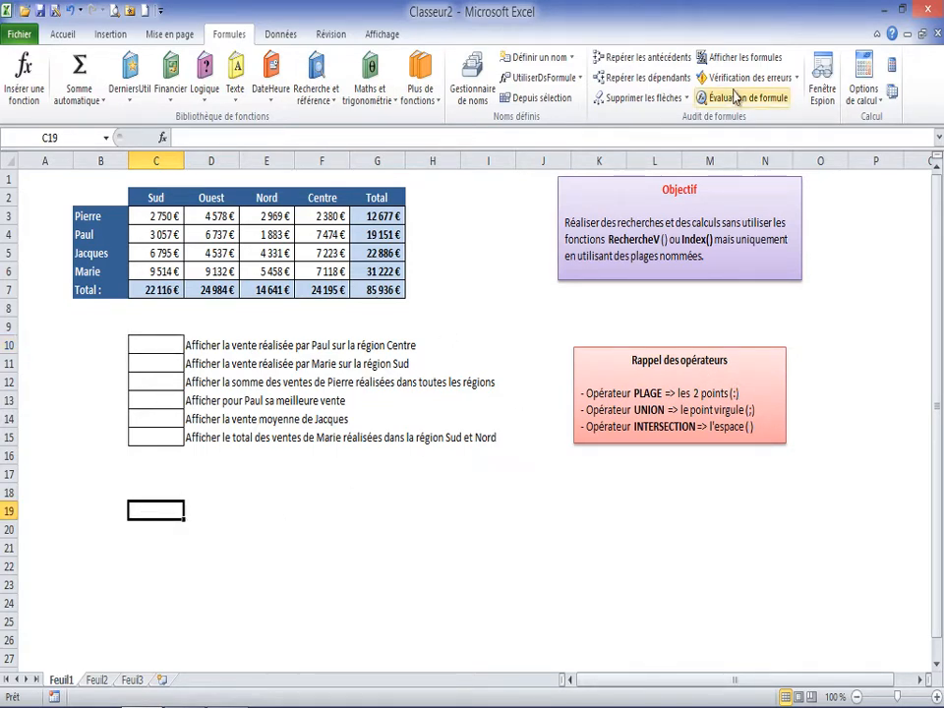
click(63, 34)
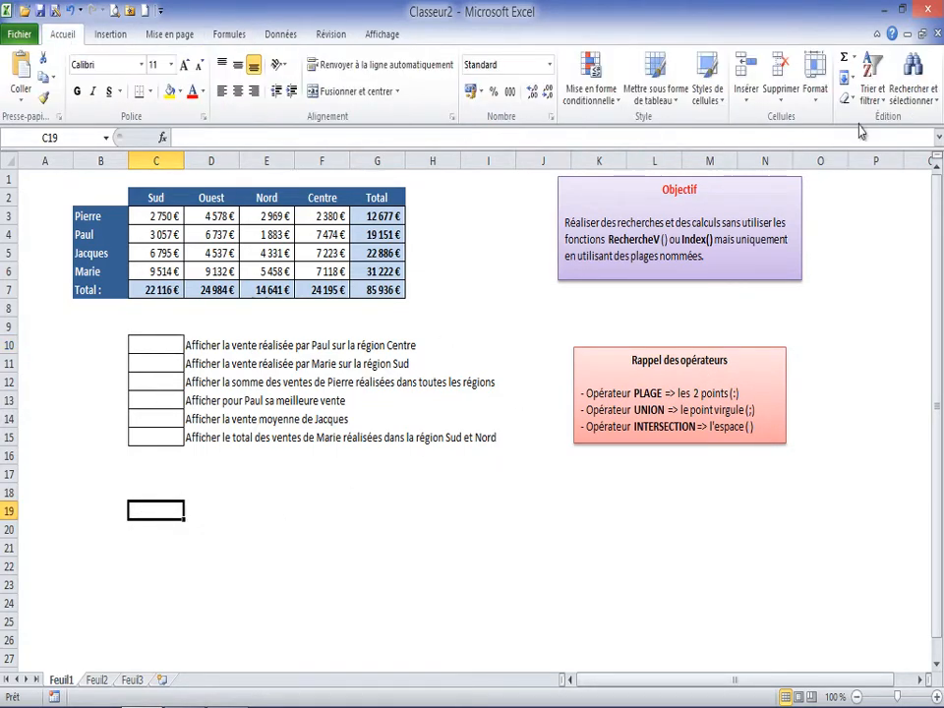
click(852, 57)
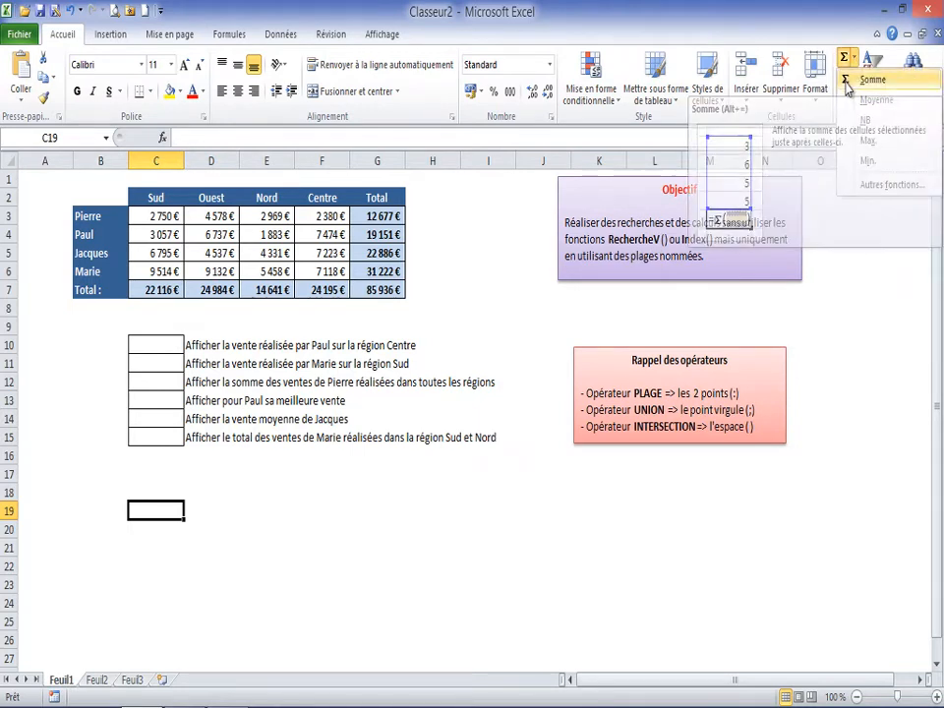
click(847, 83)
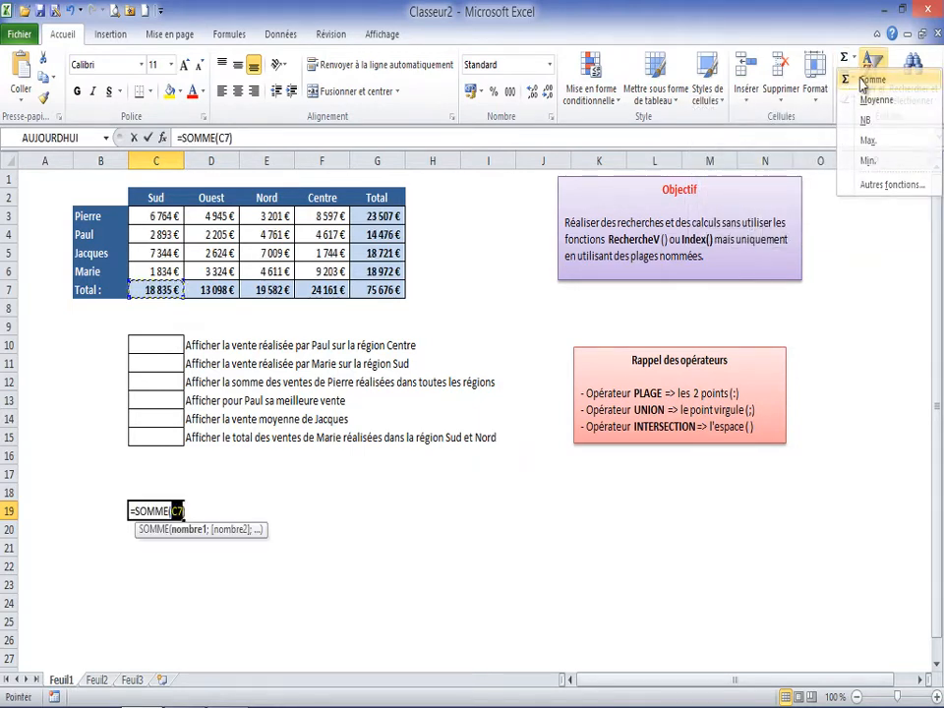
mouse_move(157, 220)
mouse_down()
mouse_move(158, 275)
mouse_move(175, 237)
mouse_move(171, 213)
mouse_move(400, 219)
mouse_move(167, 213)
mouse_up()
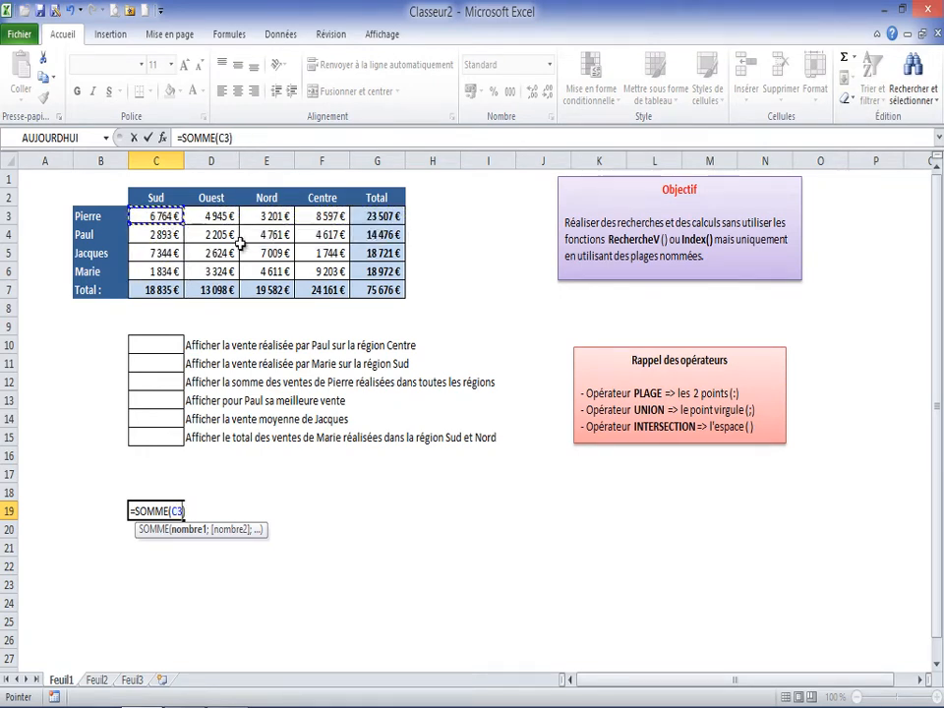
drag(379, 217, 380, 283)
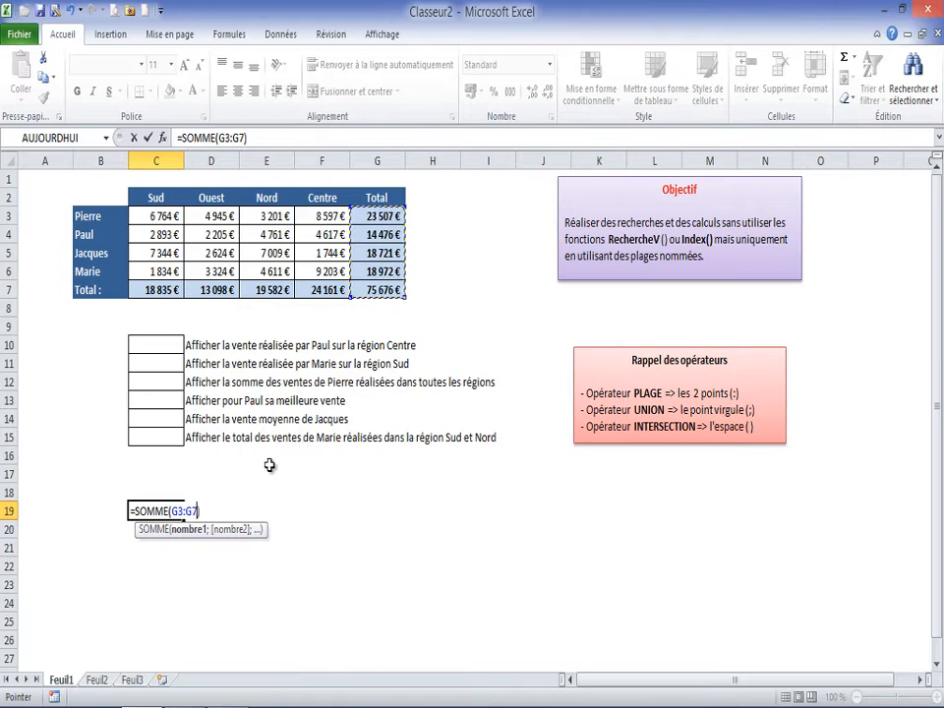
key(Escape)
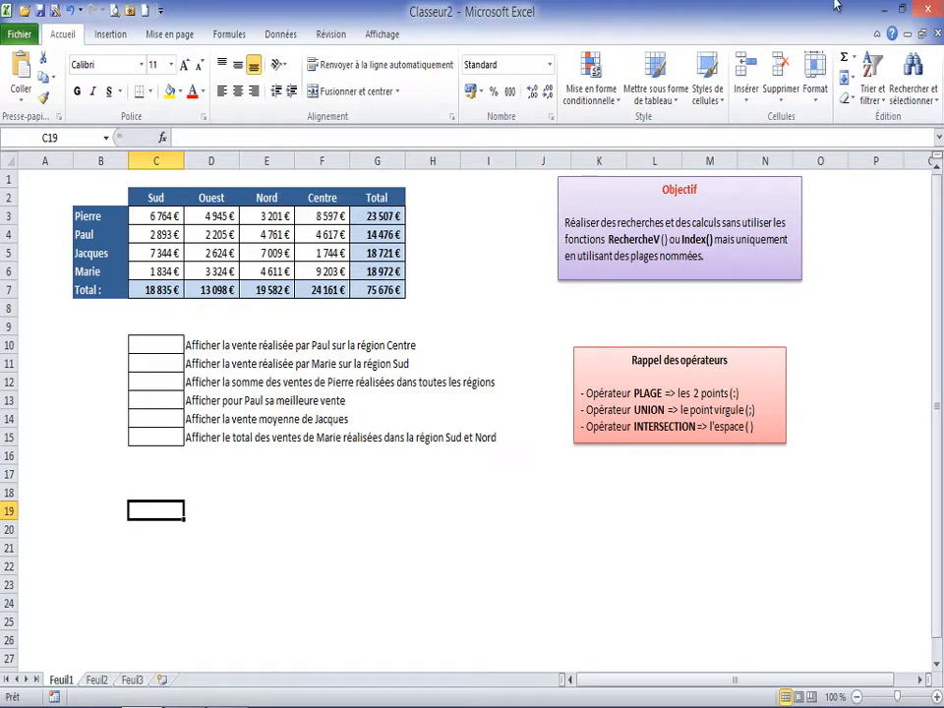
- Draft a SOMME formula in C19 uniting the separate cells C7 and F7, and discard it
click(854, 57)
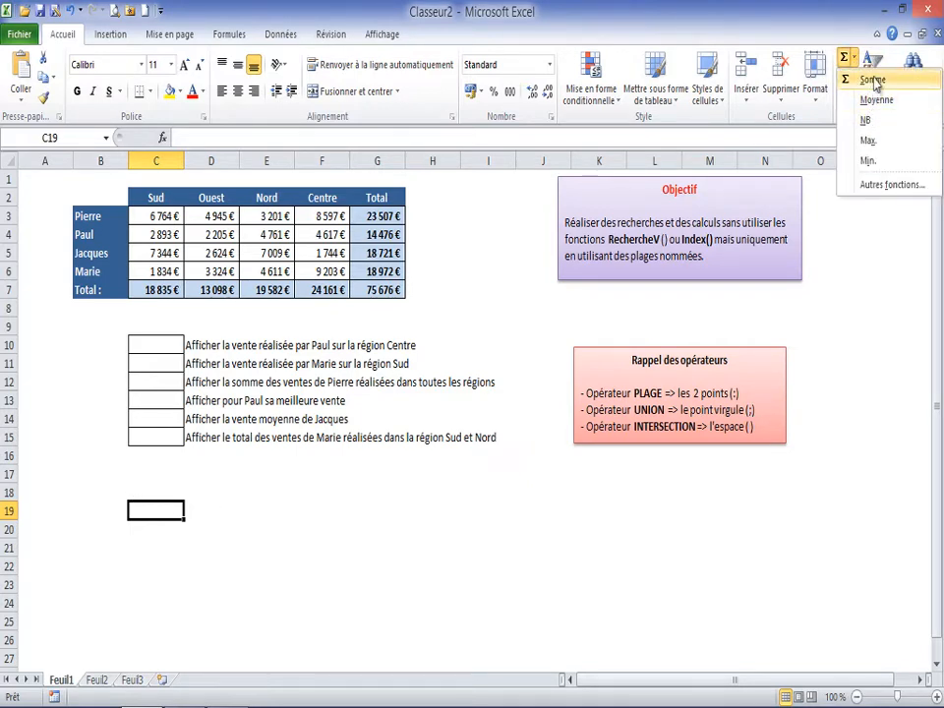
click(866, 79)
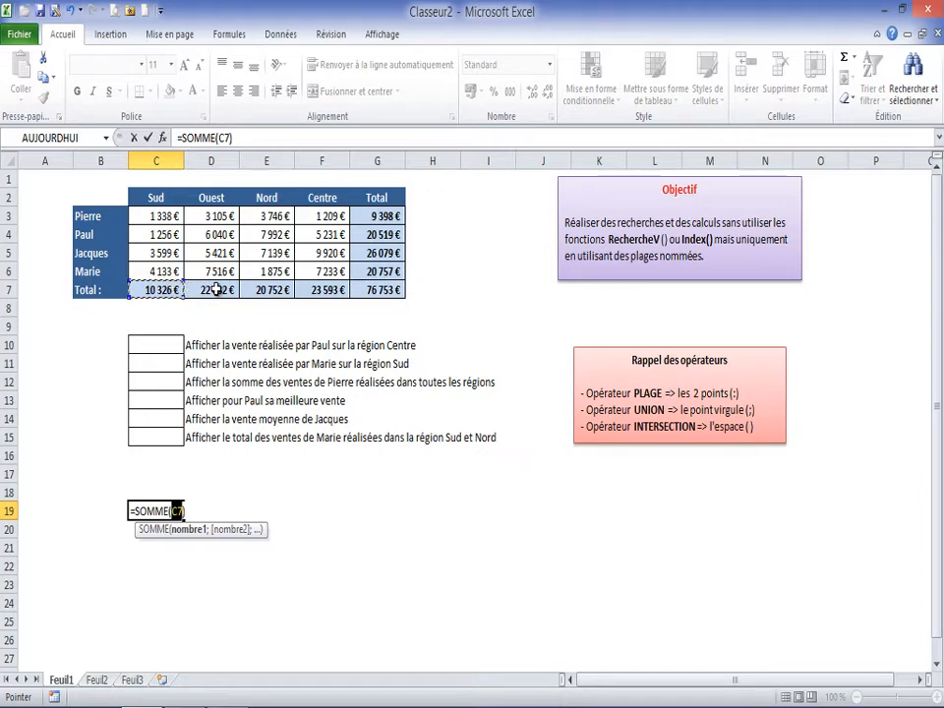
text(;)
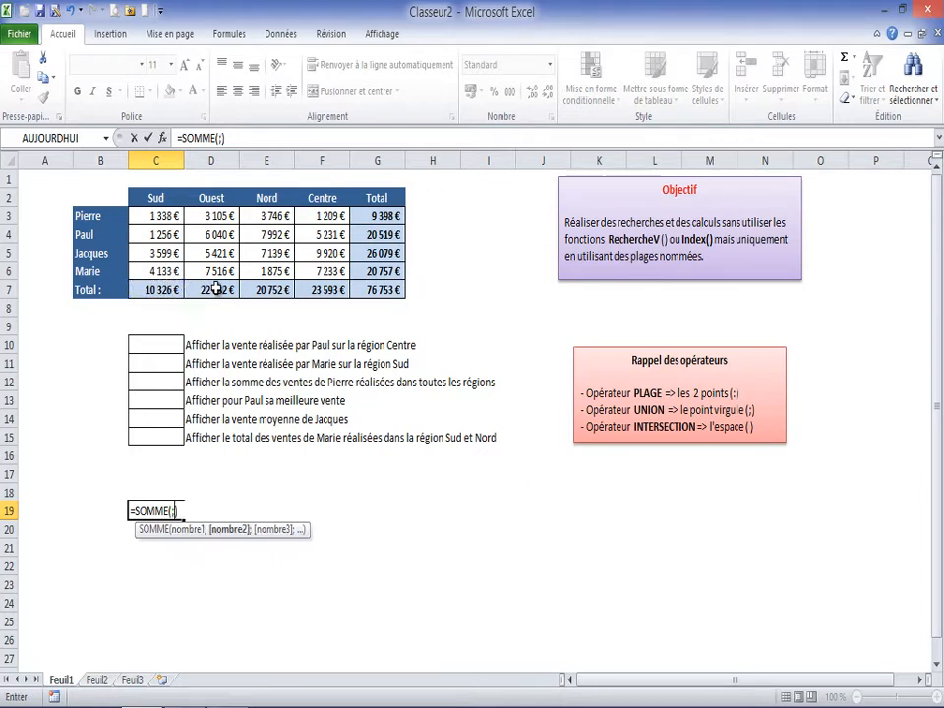
key(BackSpace)
click(164, 292)
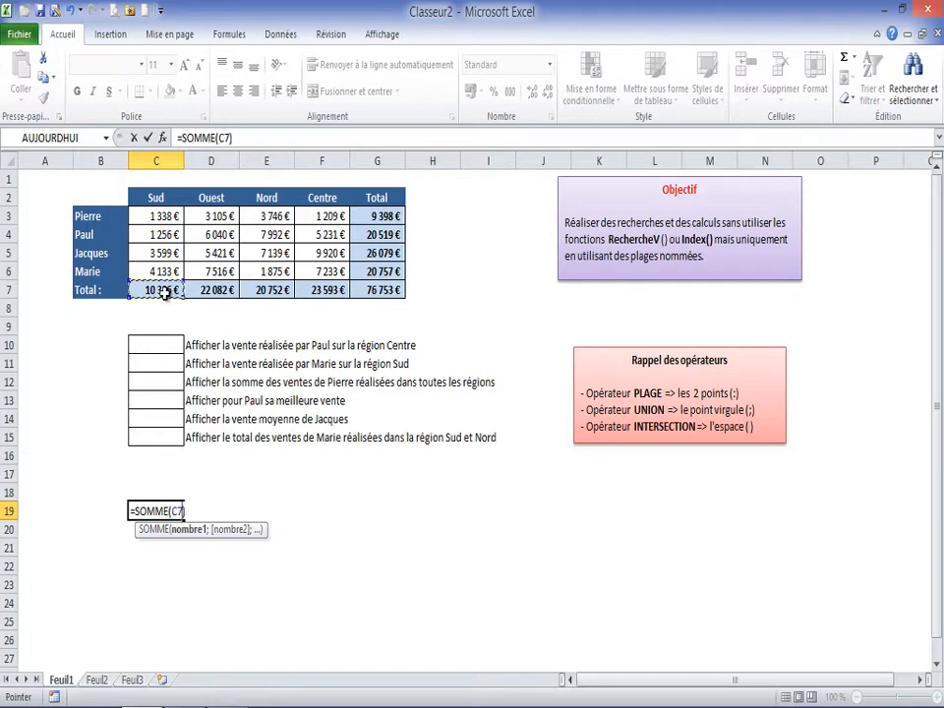
text(;)
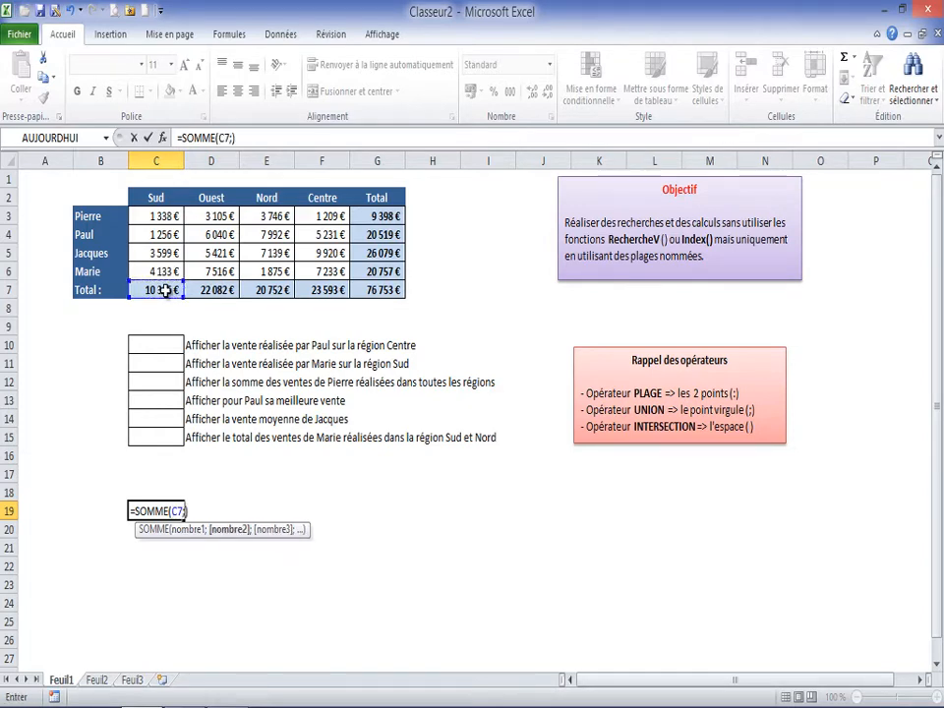
click(326, 290)
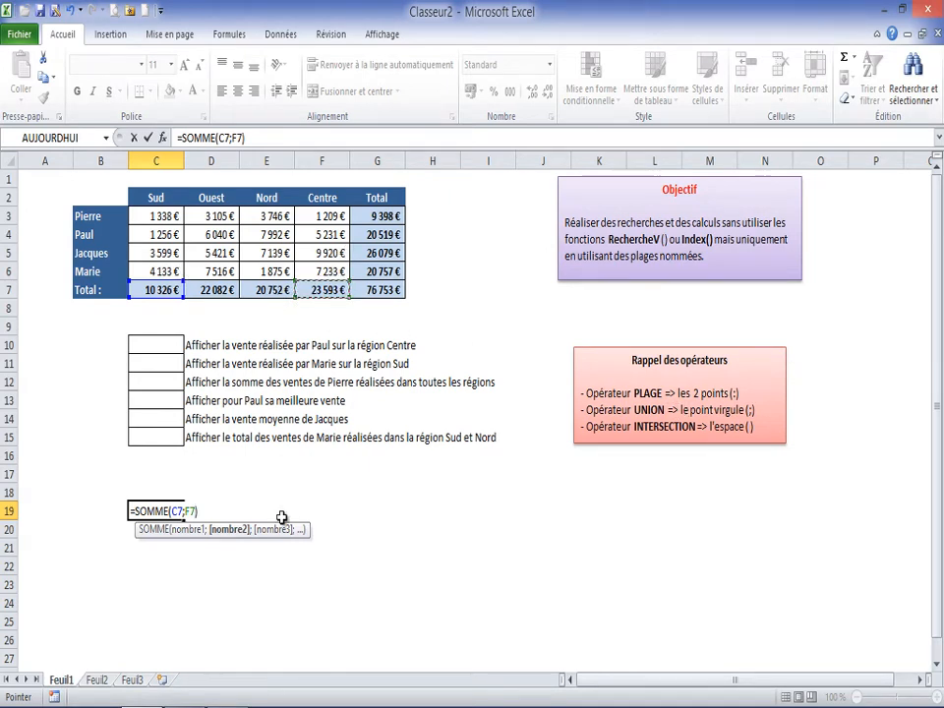
key(Escape)
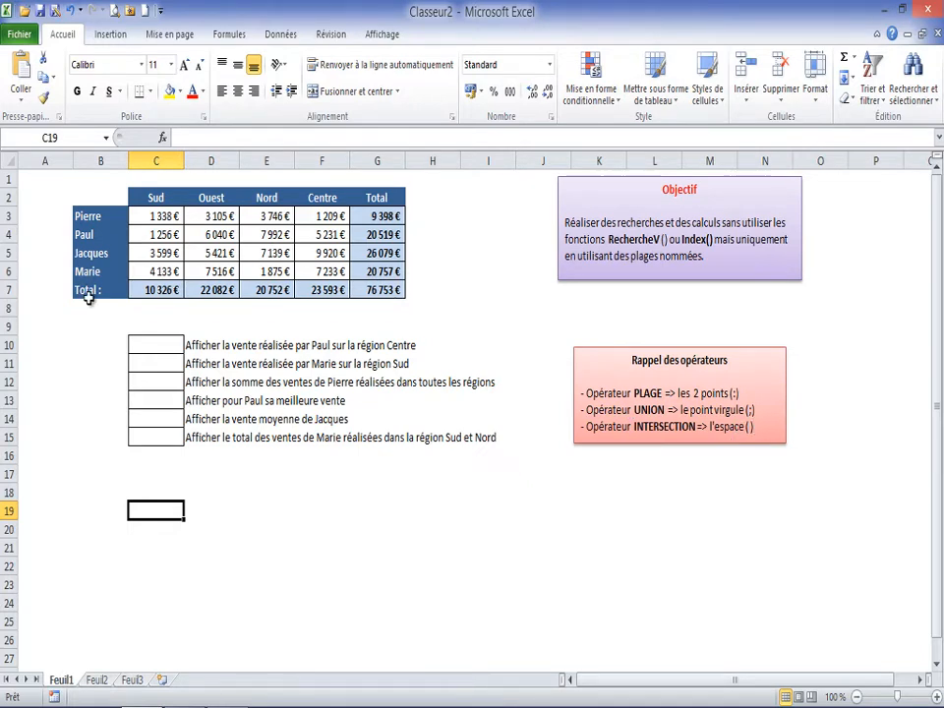
- Enter a formula in C10 that intersects the row 4 salesperson's named range with the Centre range using the space operator
click(159, 343)
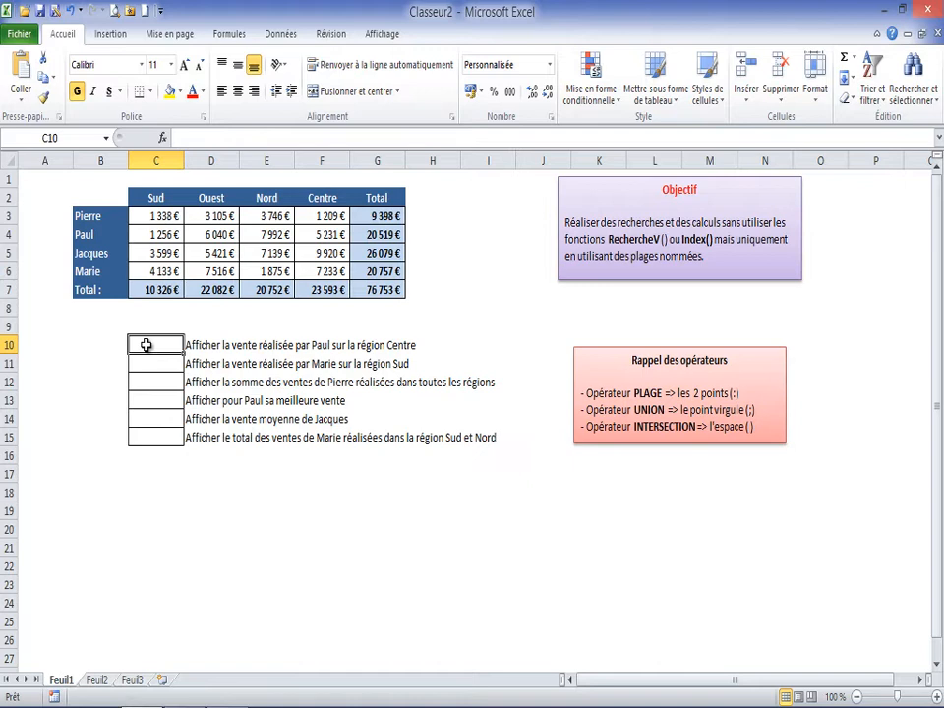
text(paul)
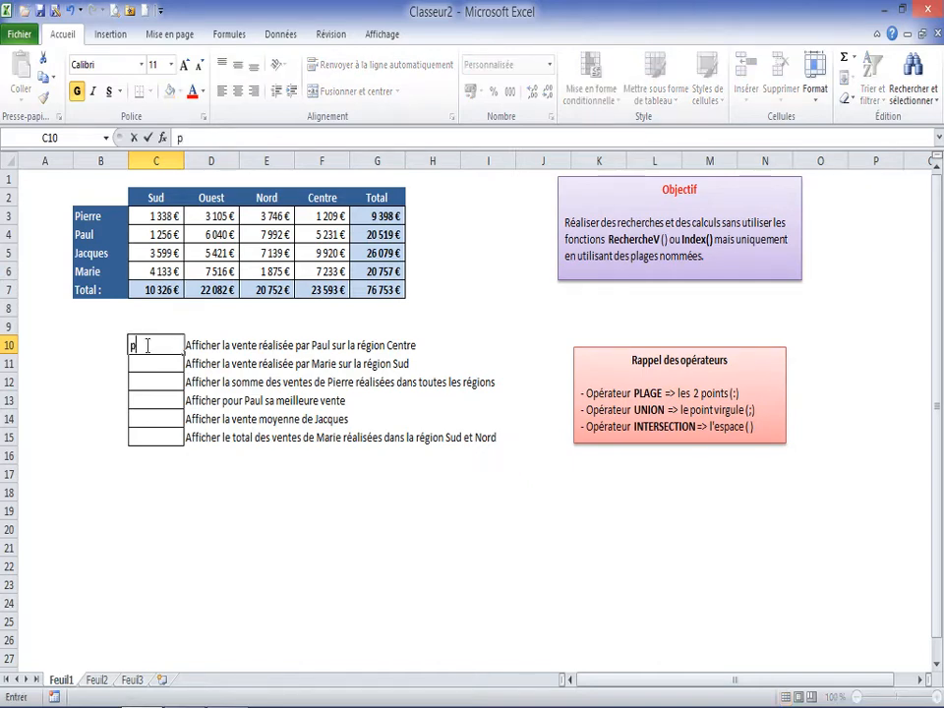
key(BackSpace)
key(BackSpace)
key(BackSpace)
text(=pau)
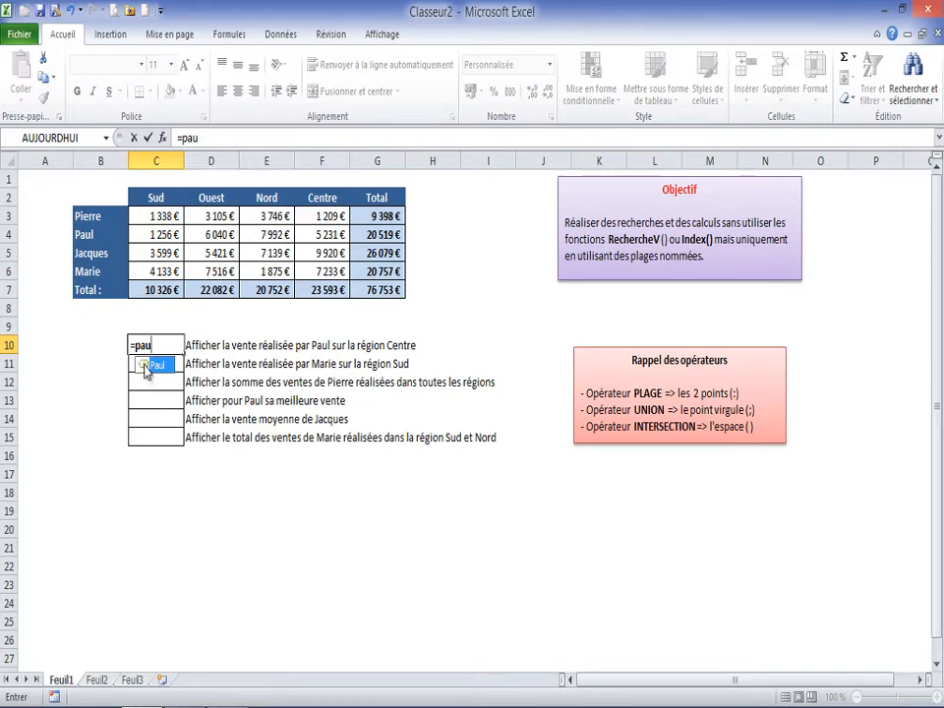
double_click(150, 366)
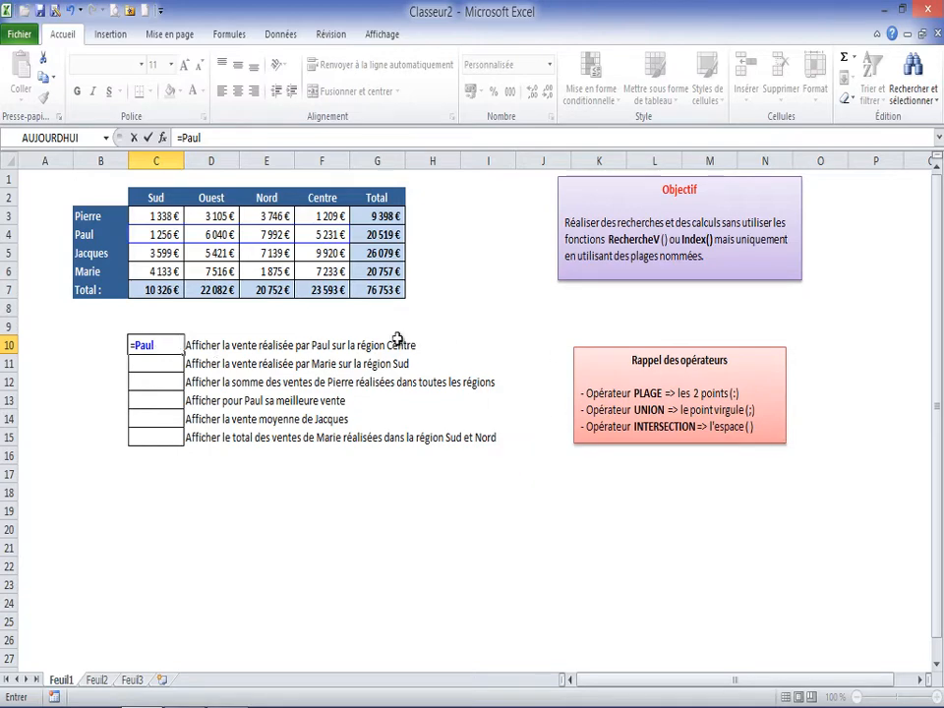
text(ceb)
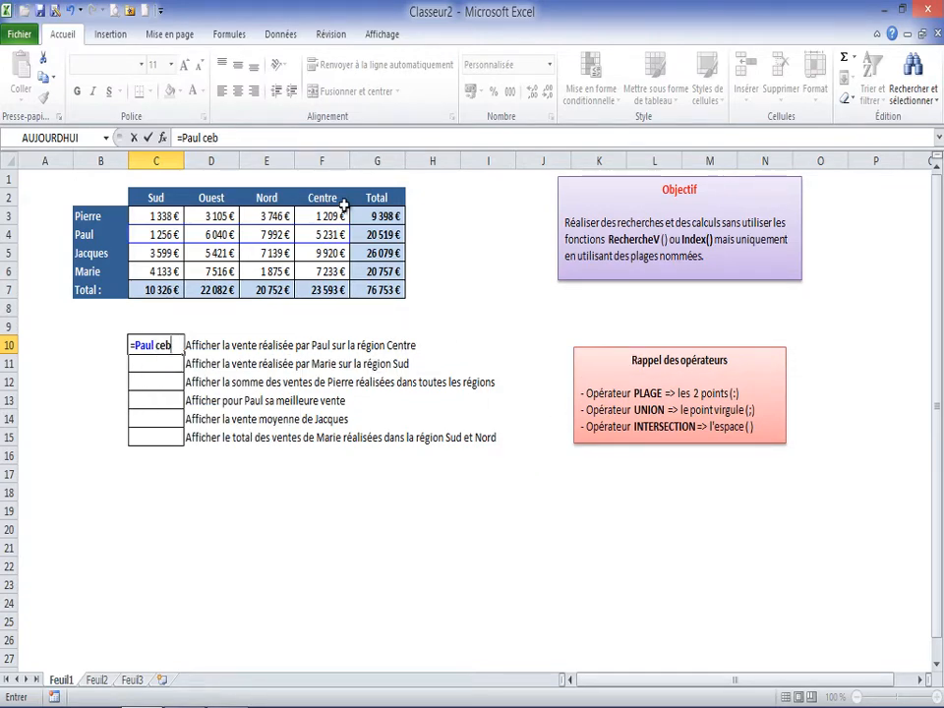
key(BackSpace)
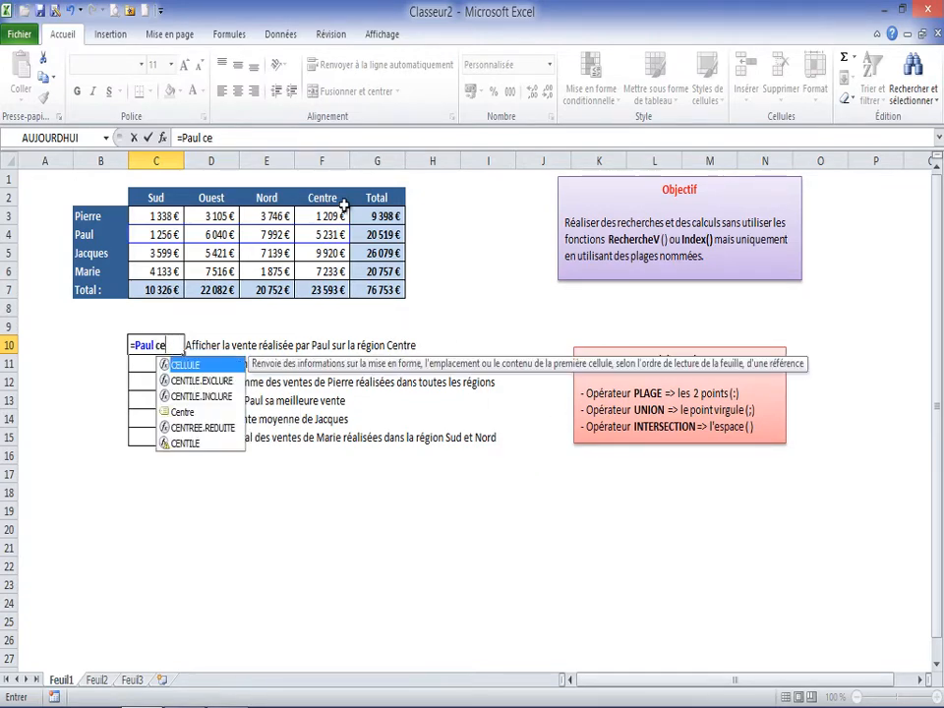
text(n)
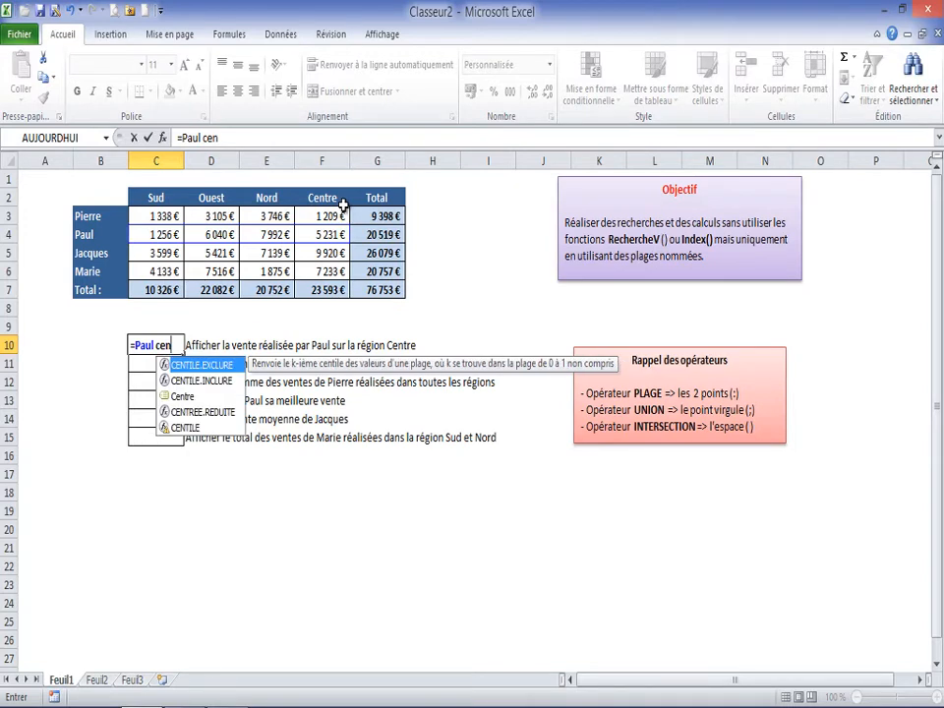
double_click(185, 396)
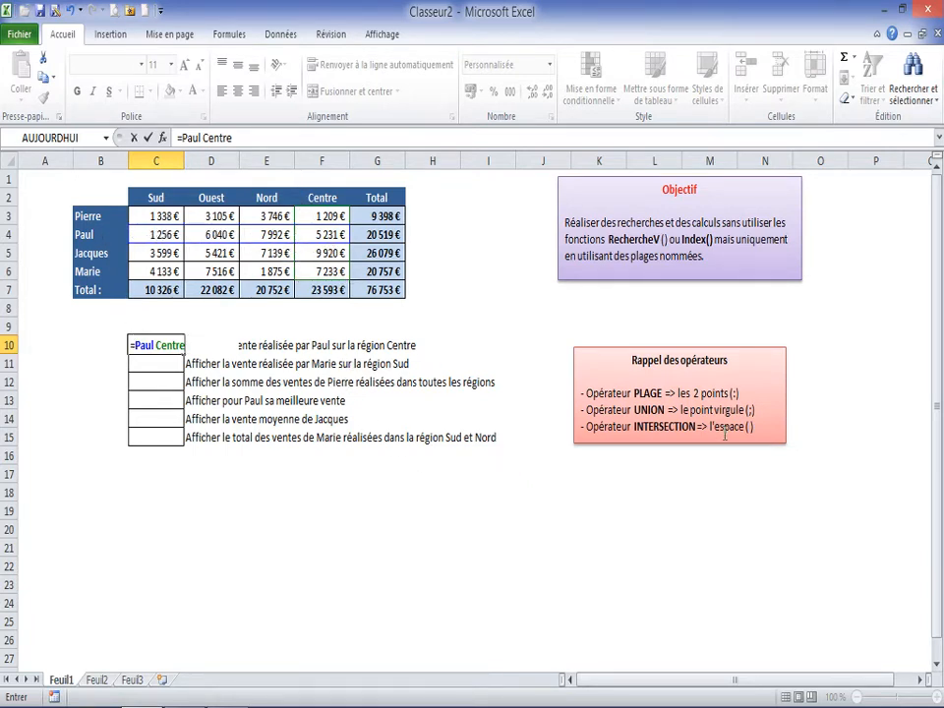
key(Return)
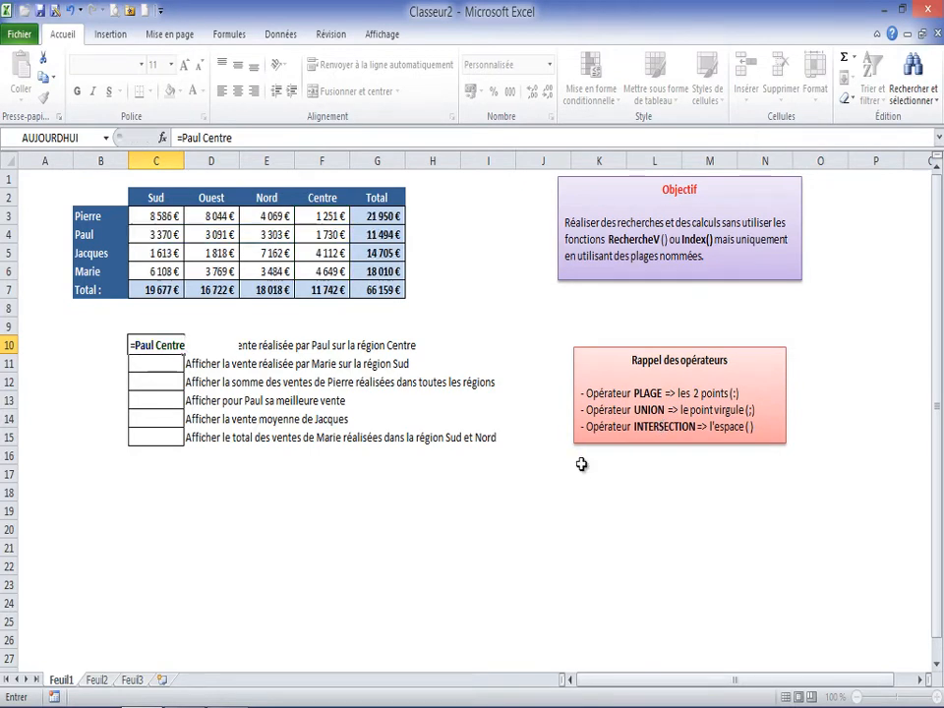
click(159, 344)
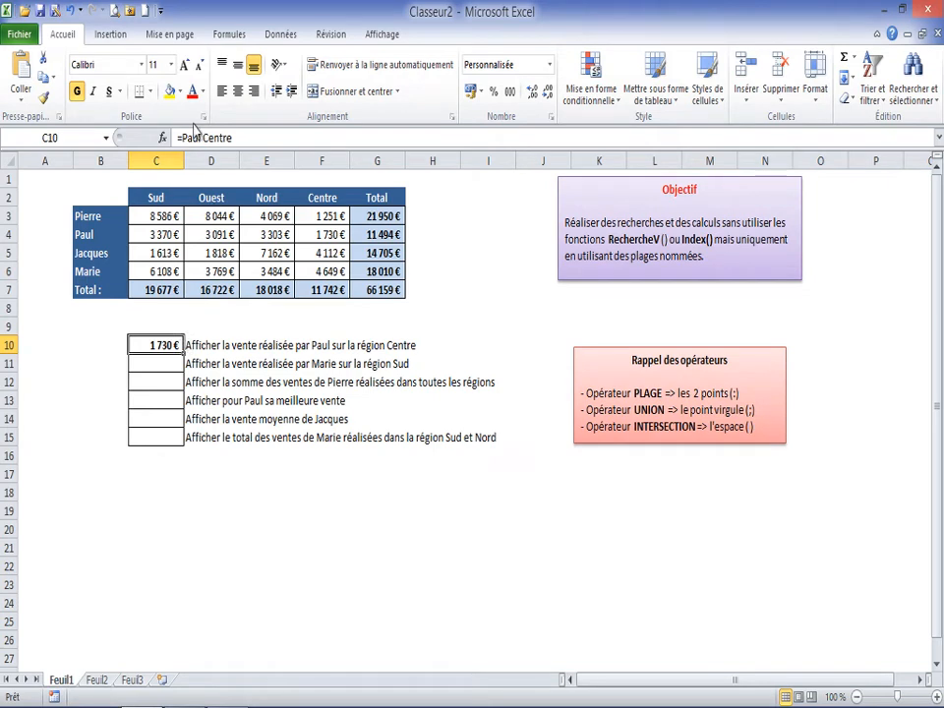
- Enter a formula in C11 that intersects the row 6 salesperson's named range with the Sud range
click(162, 365)
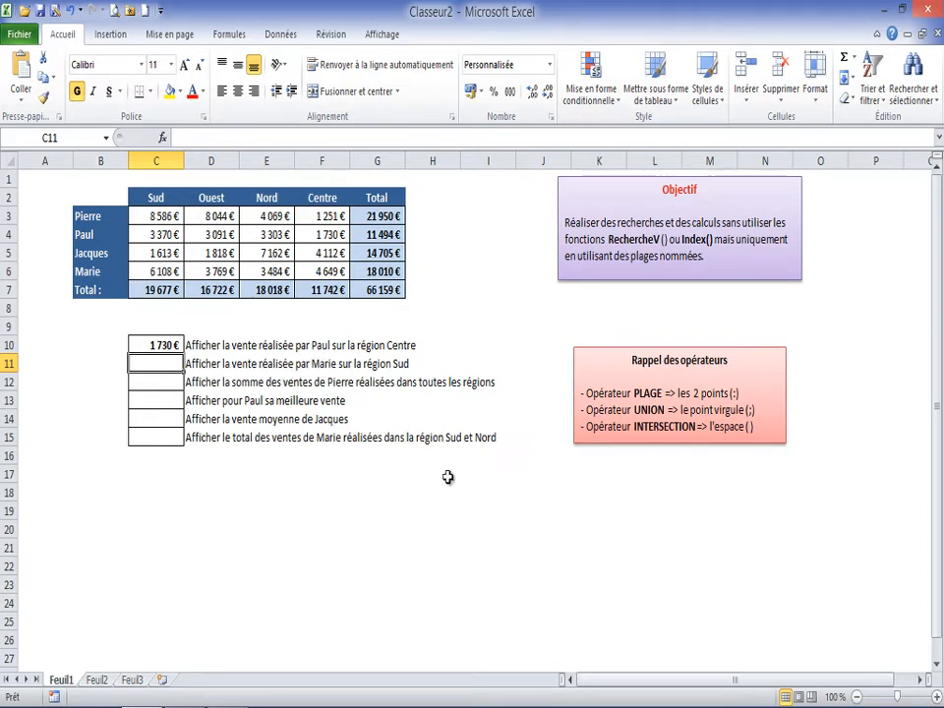
text(=m)
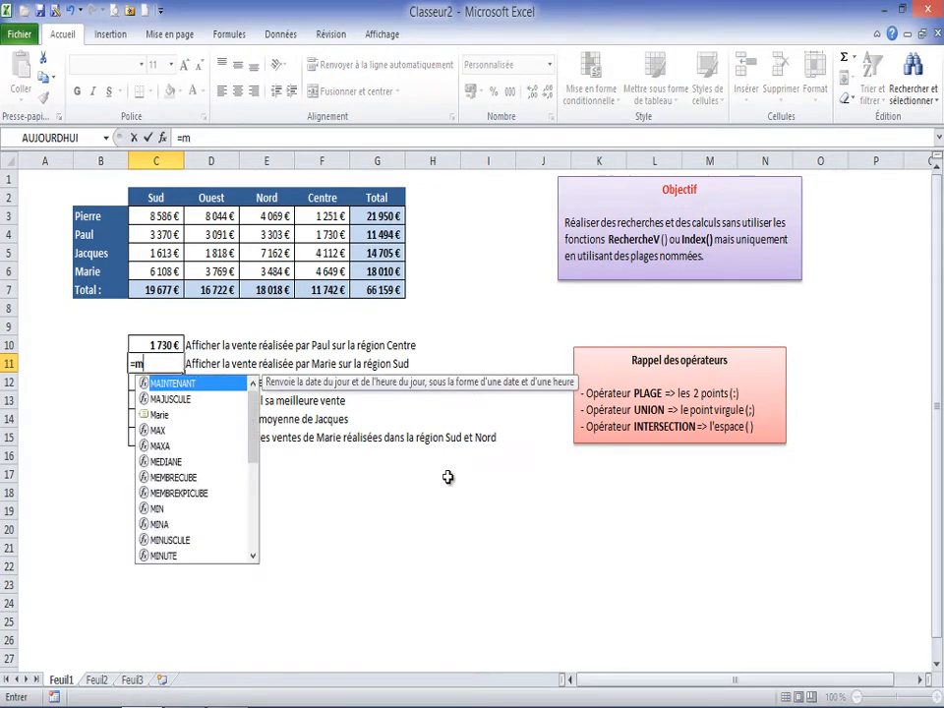
text(ari)
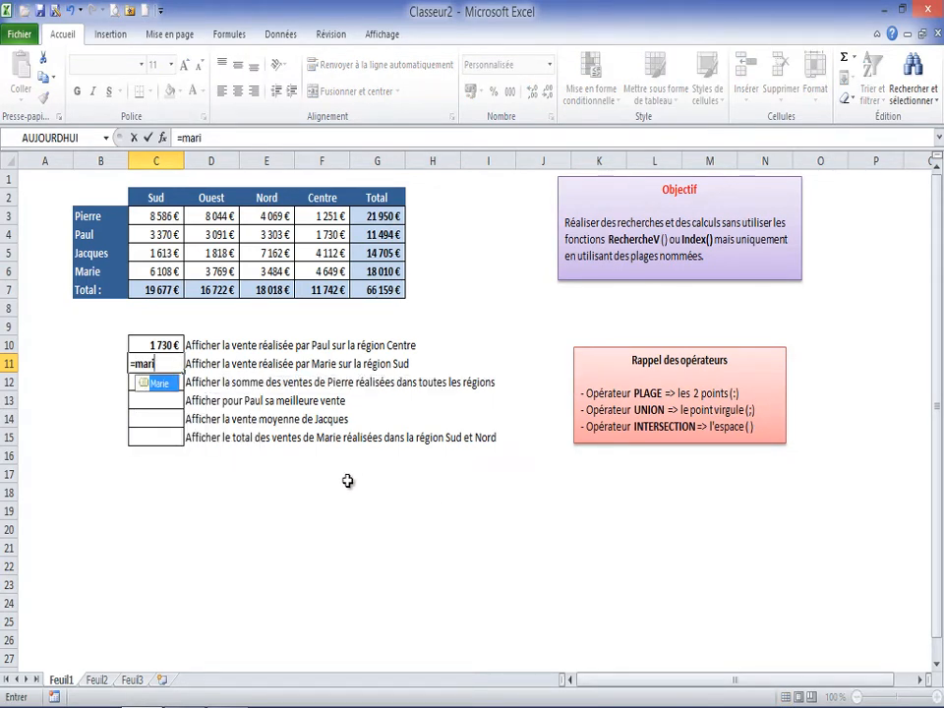
double_click(158, 383)
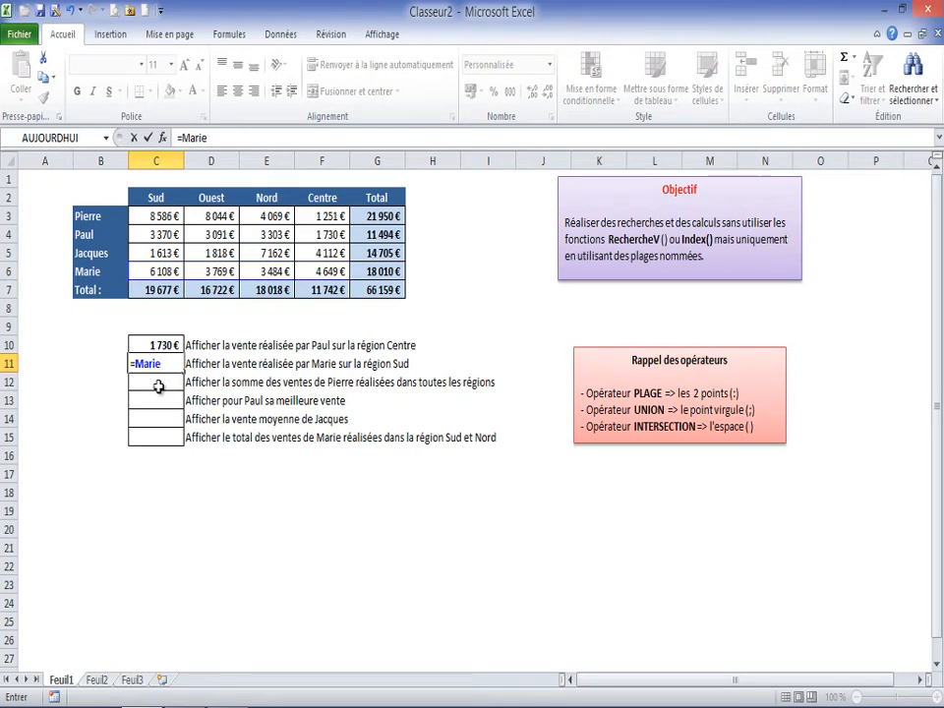
text(sud)
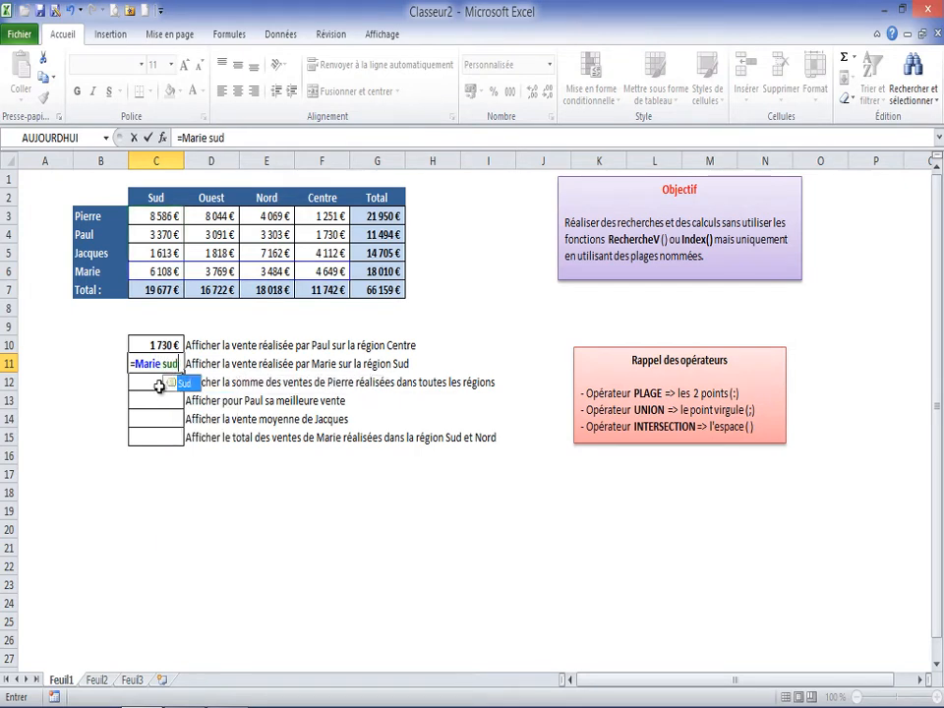
double_click(187, 382)
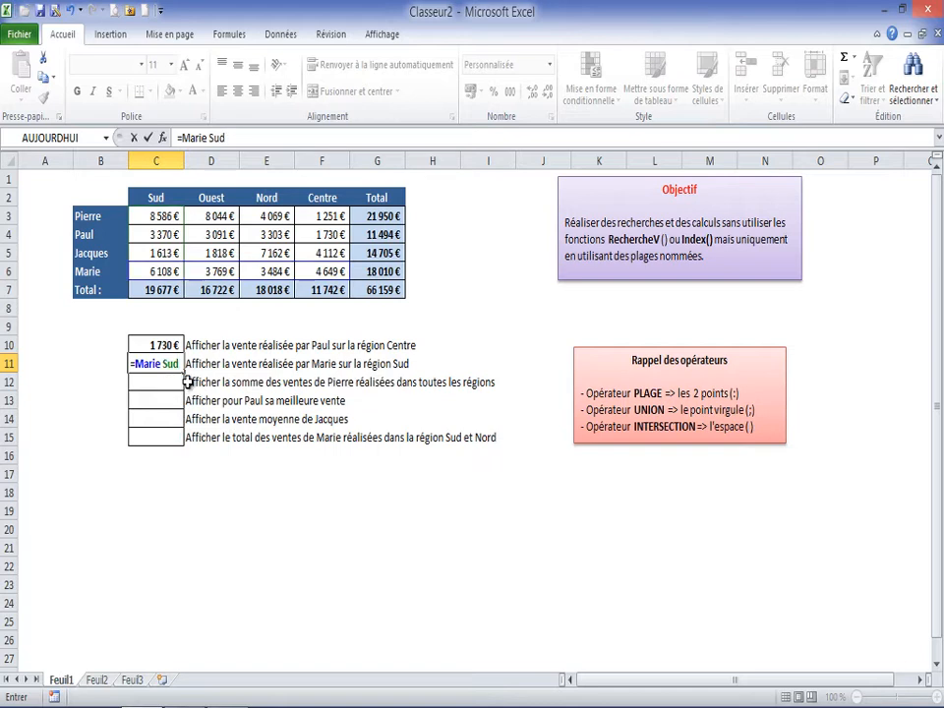
key(Return)
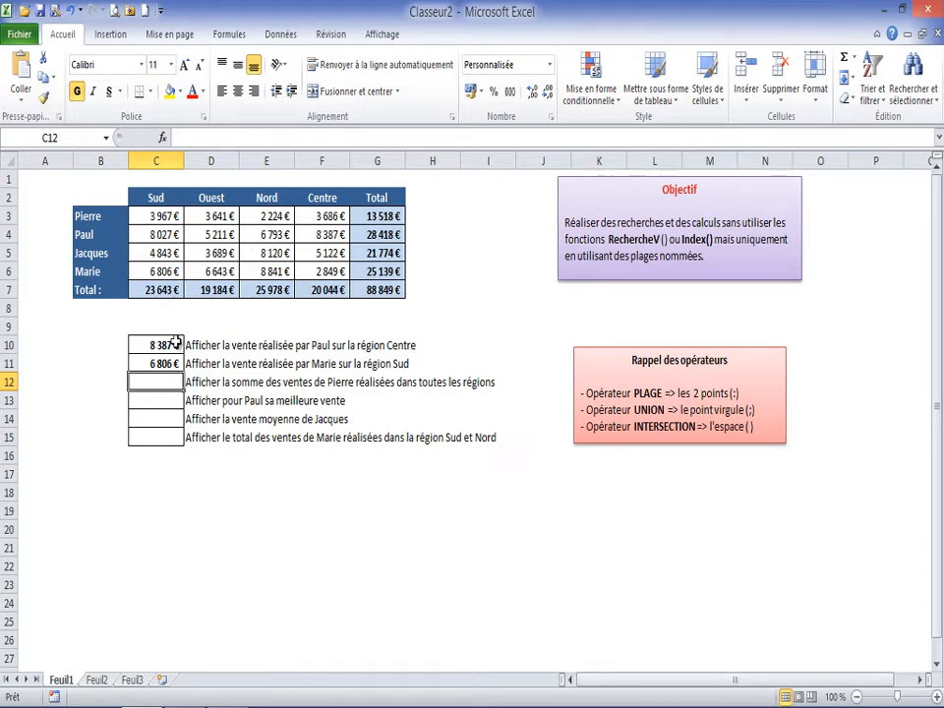
click(140, 363)
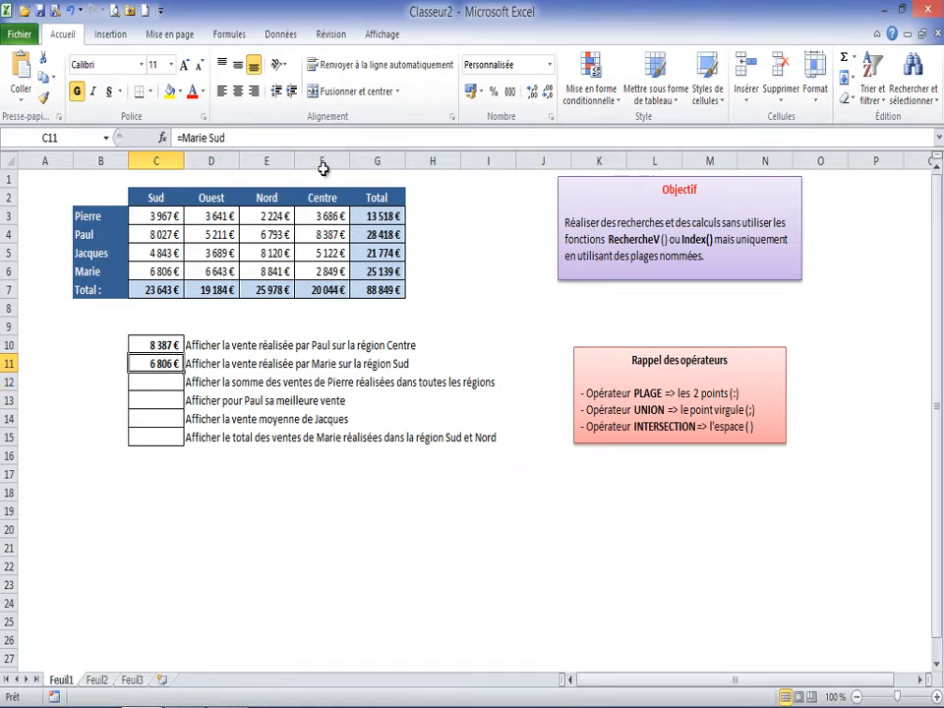
- Enter the formula =SOMME(Sud:Centre) in C12, joining the two region names with the range operator
click(160, 381)
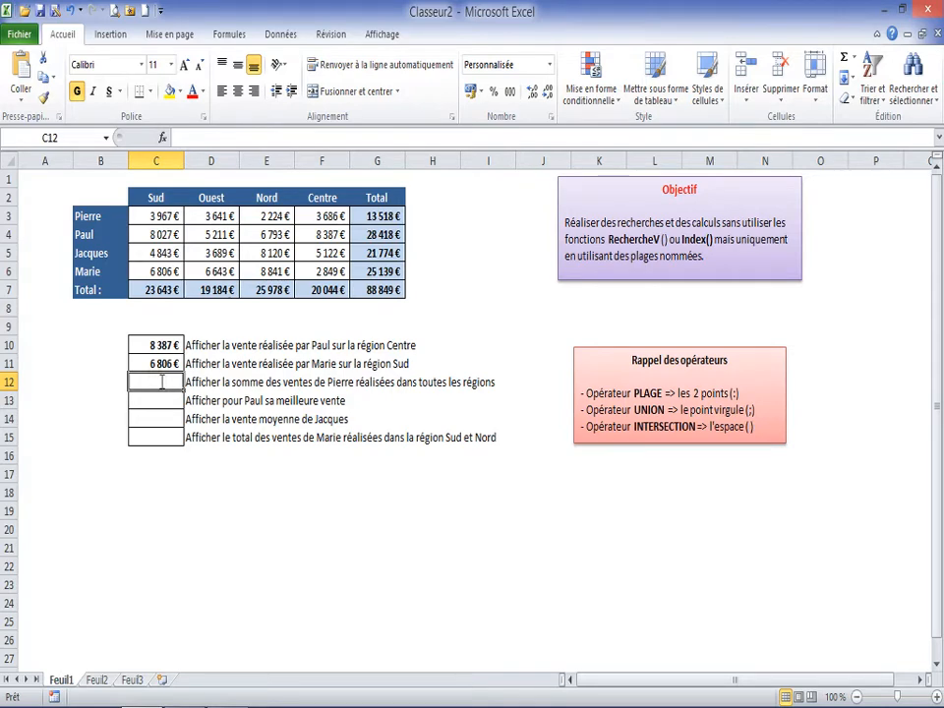
text(p)
key(BackSpace)
text(=)
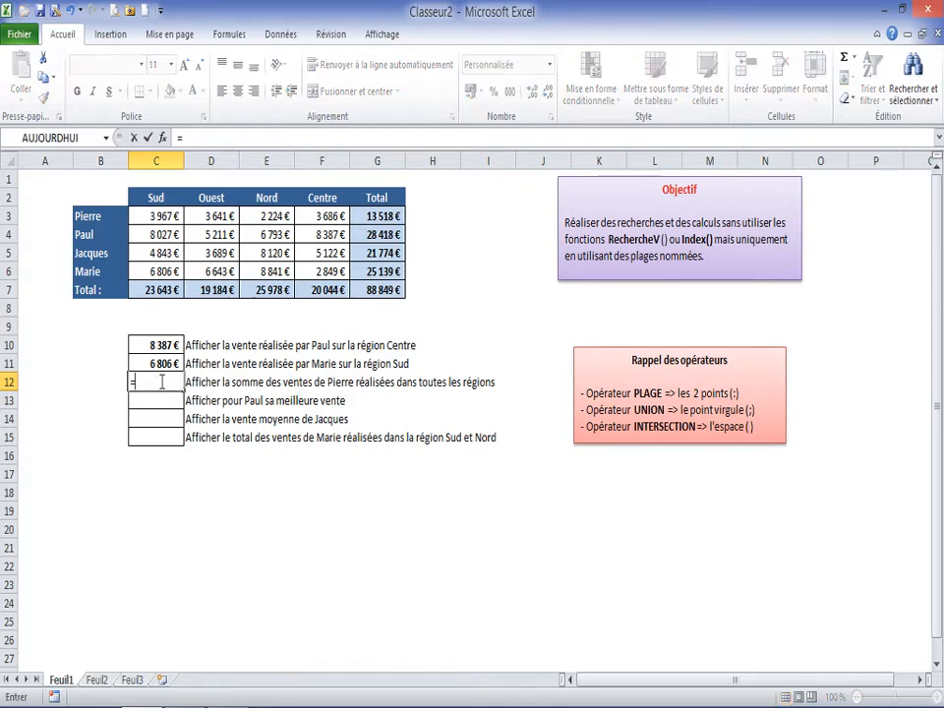
text(somme)
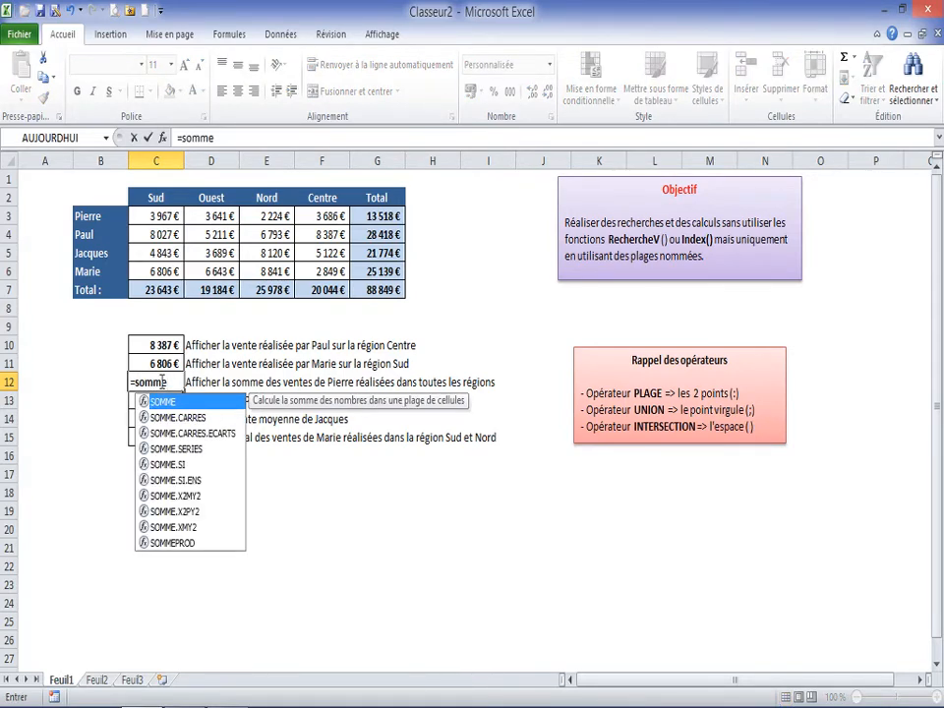
text(()
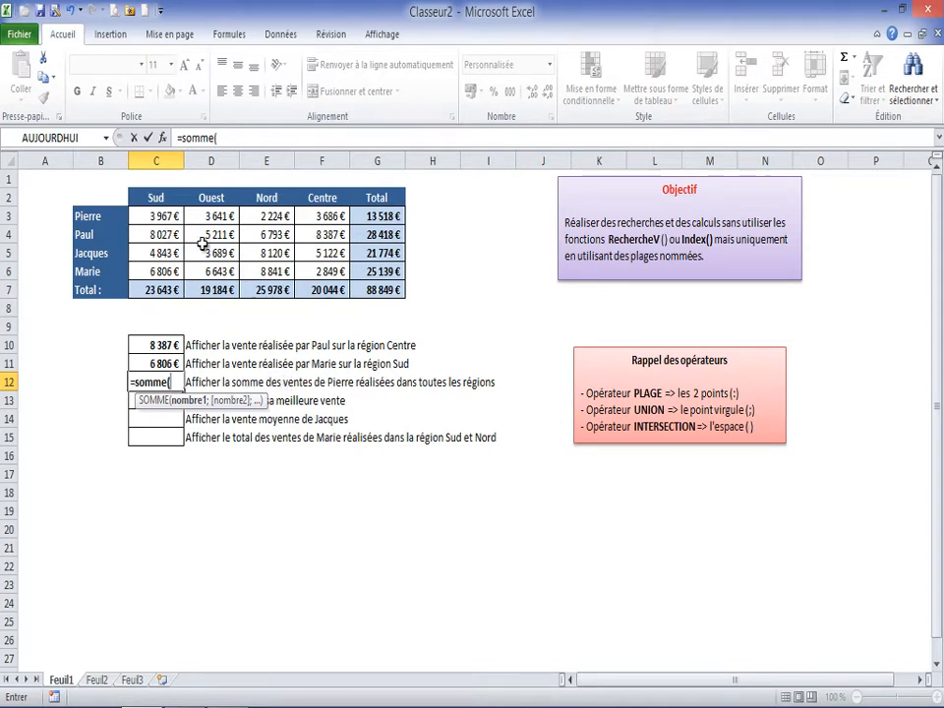
text(sud)
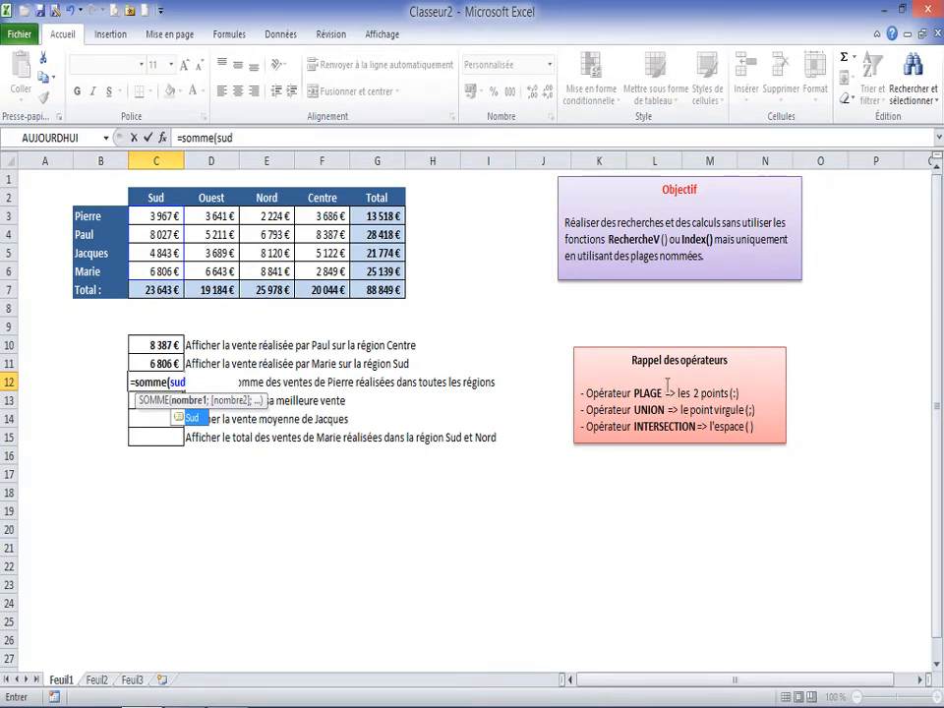
text(:)
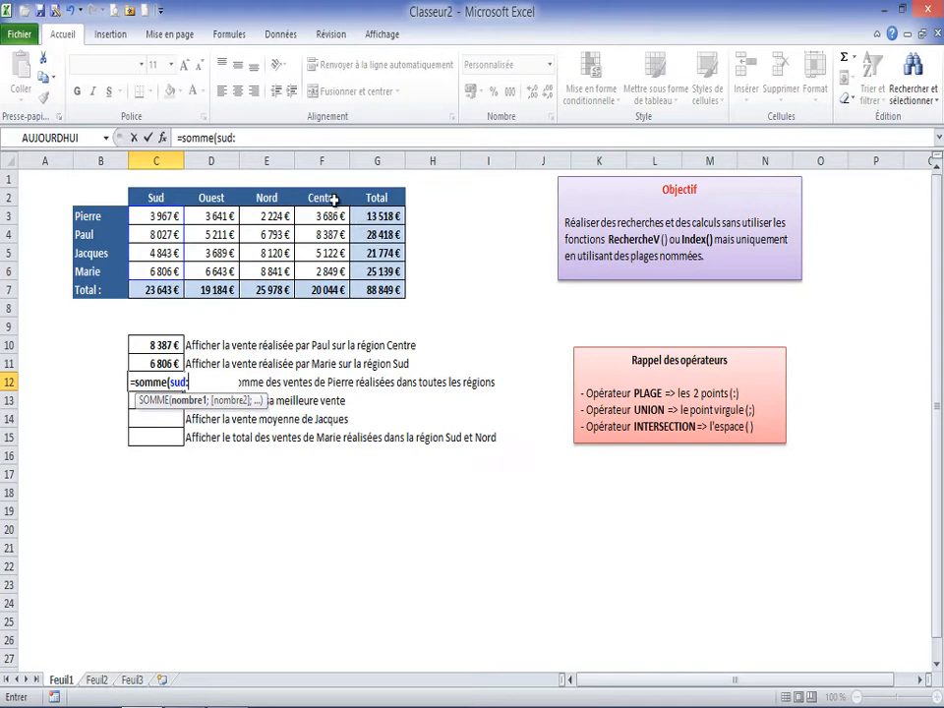
text(centre)
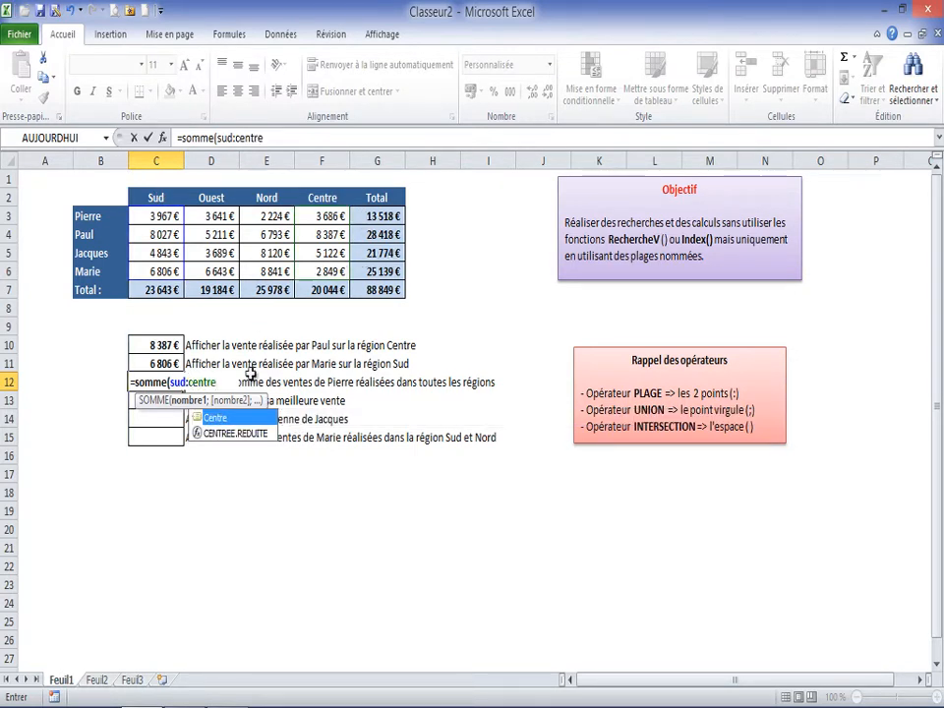
text())
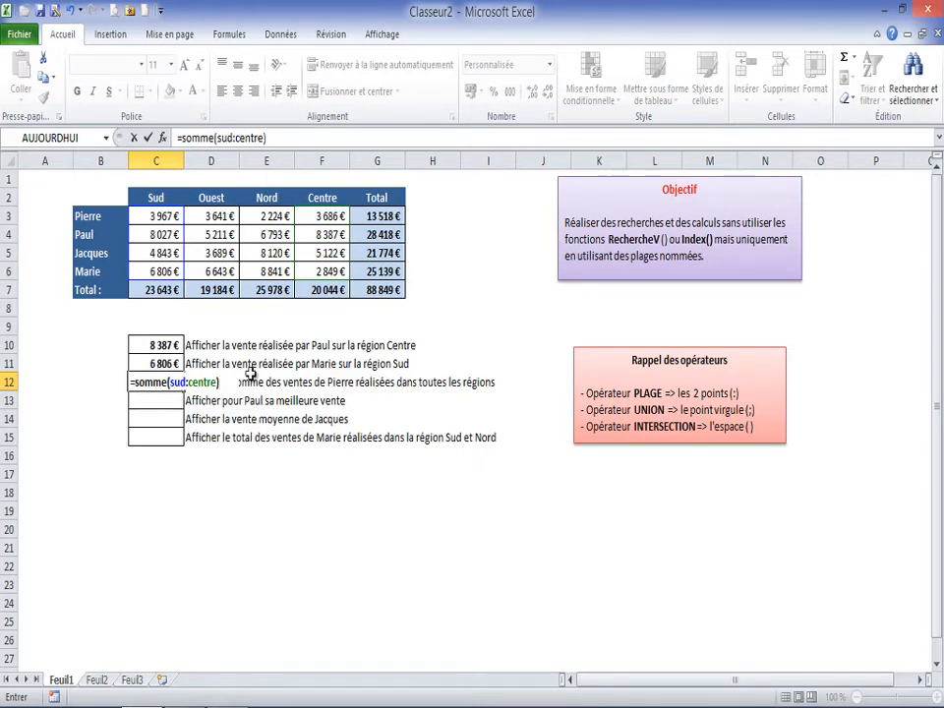
key(Return)
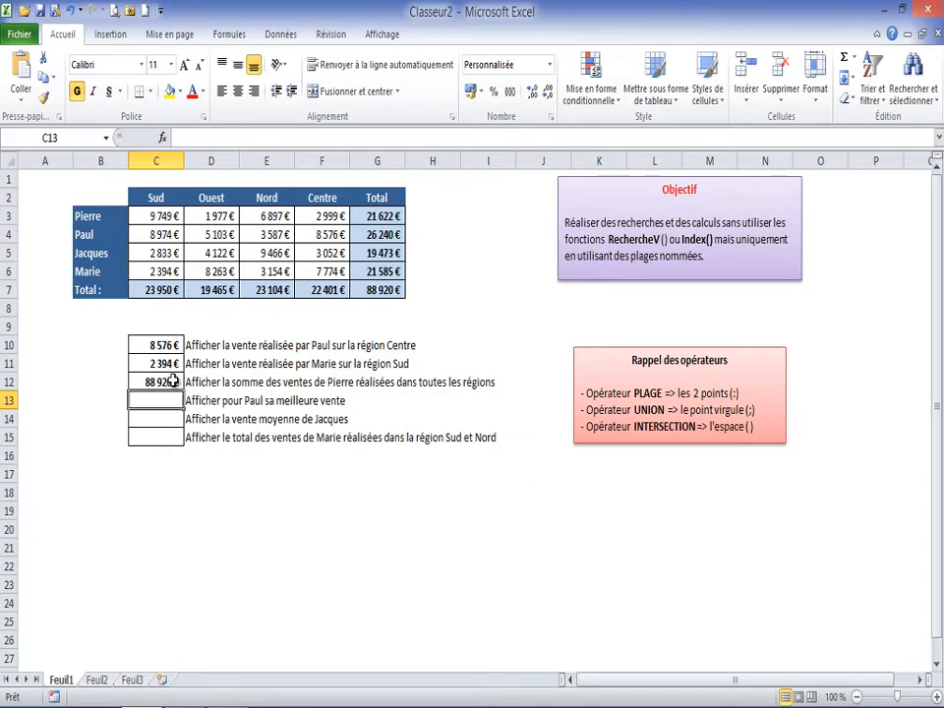
- Restrict the SOMME formula in C12 to the row 3 salesperson by intersecting that person's named range with Sud:Centre
click(167, 381)
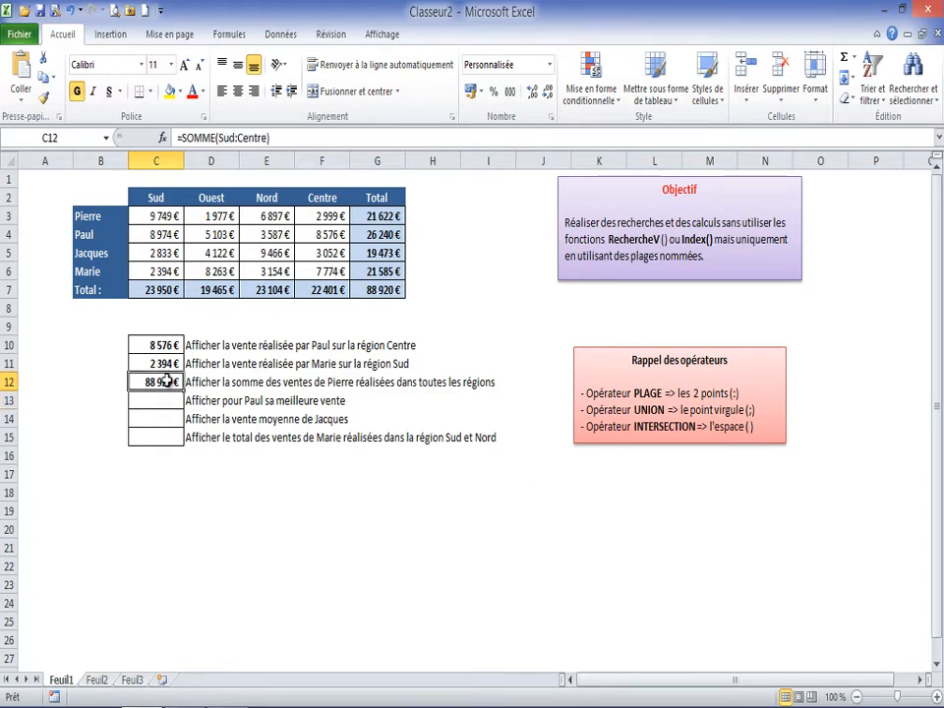
click(217, 138)
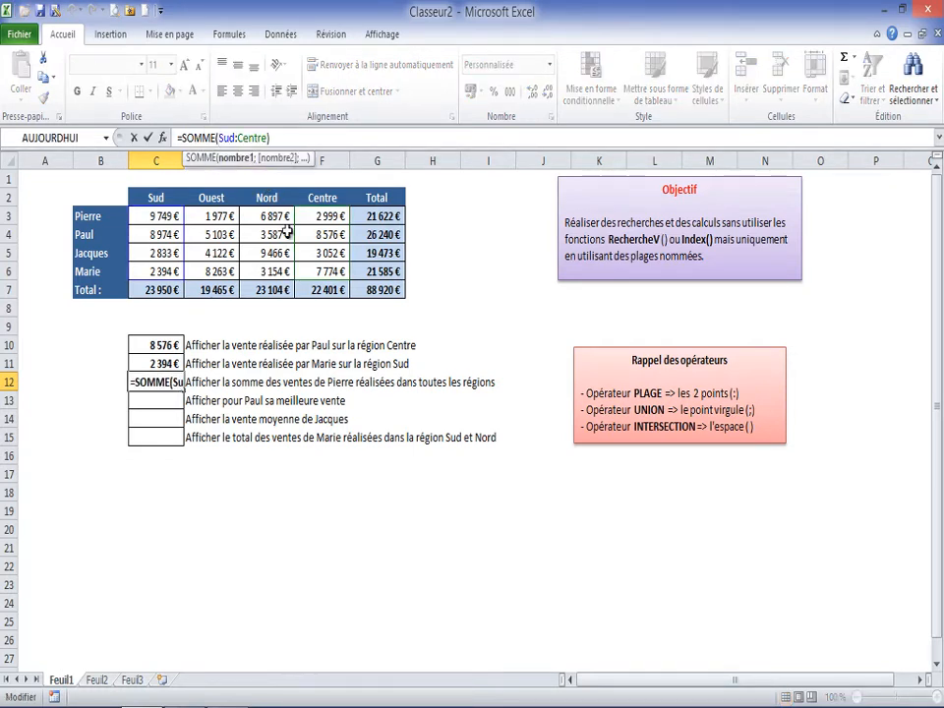
key(Return)
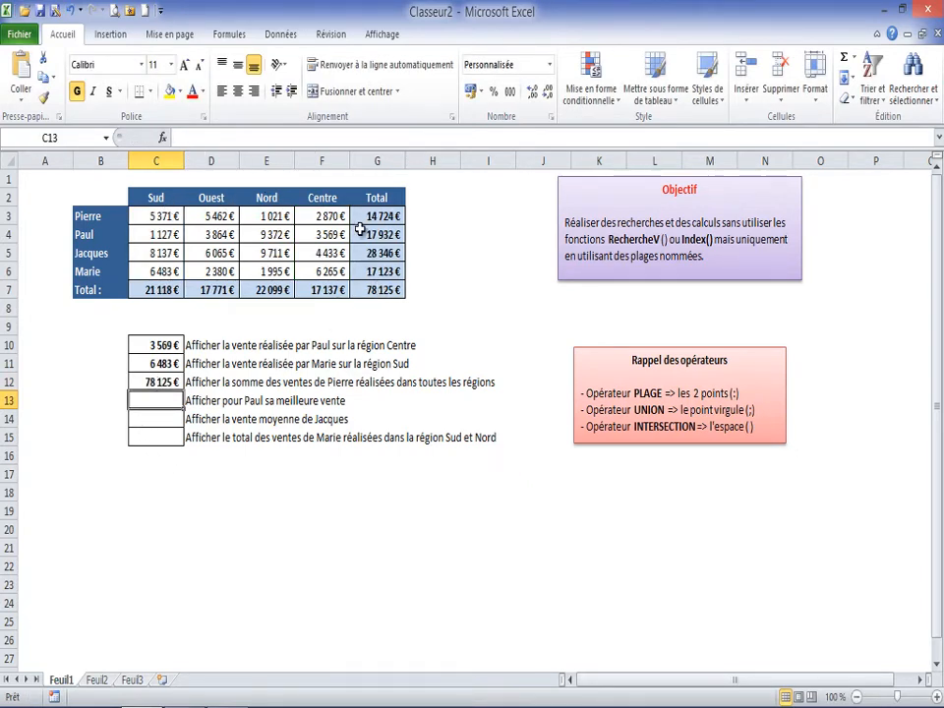
click(157, 383)
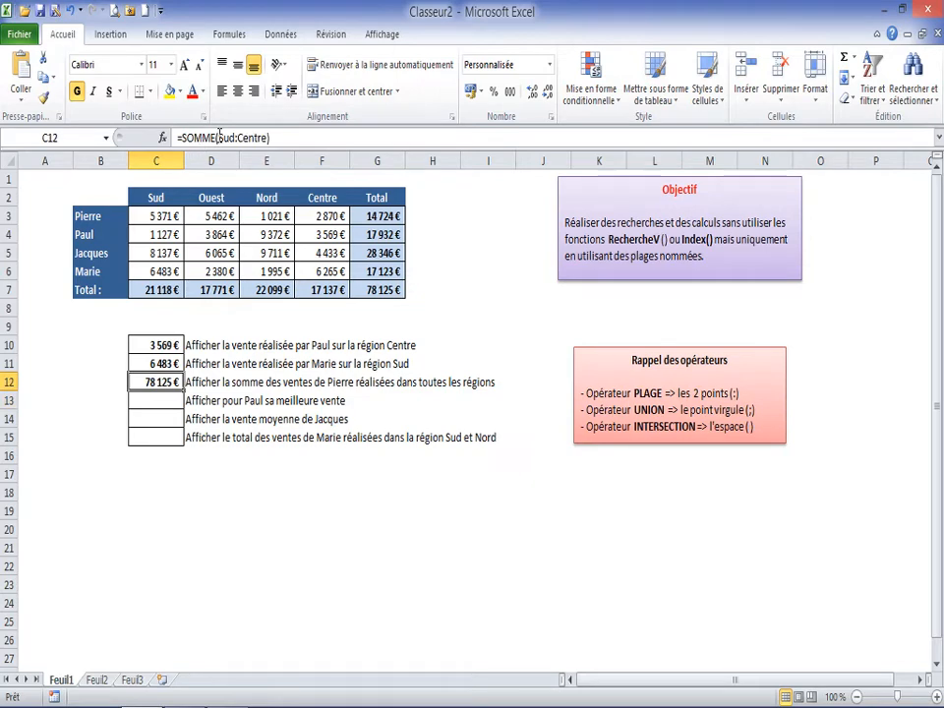
click(218, 137)
text(pierr)
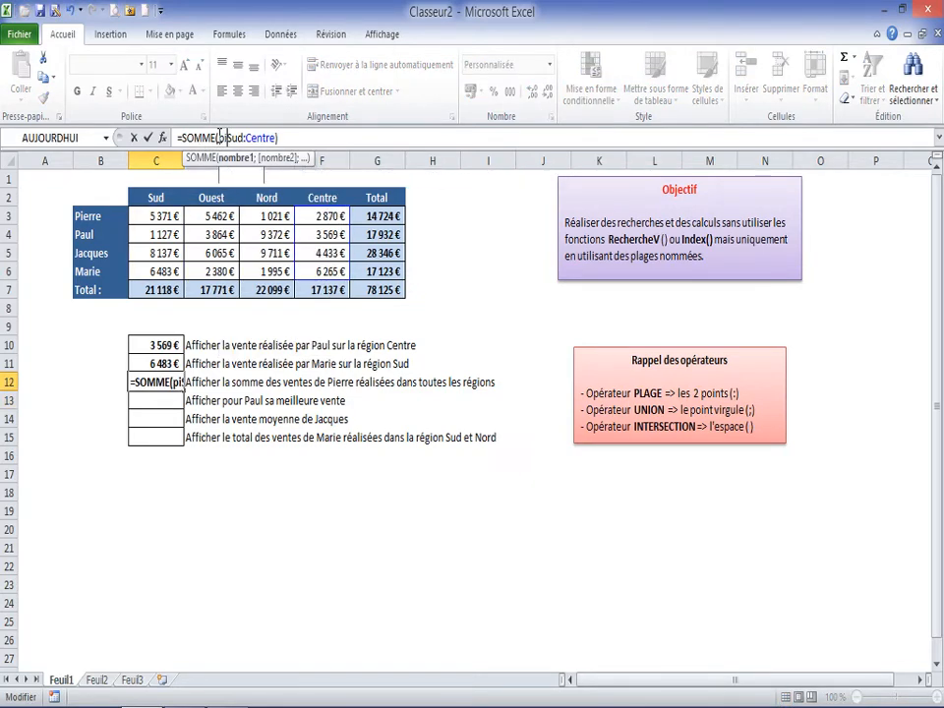
text(e)
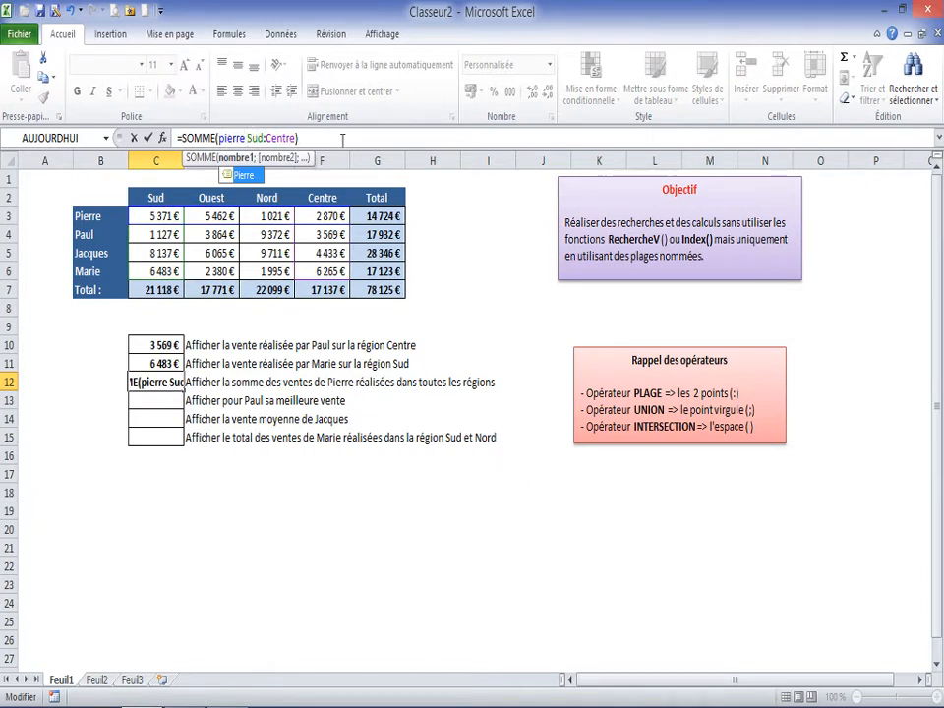
key(ctrl+Return)
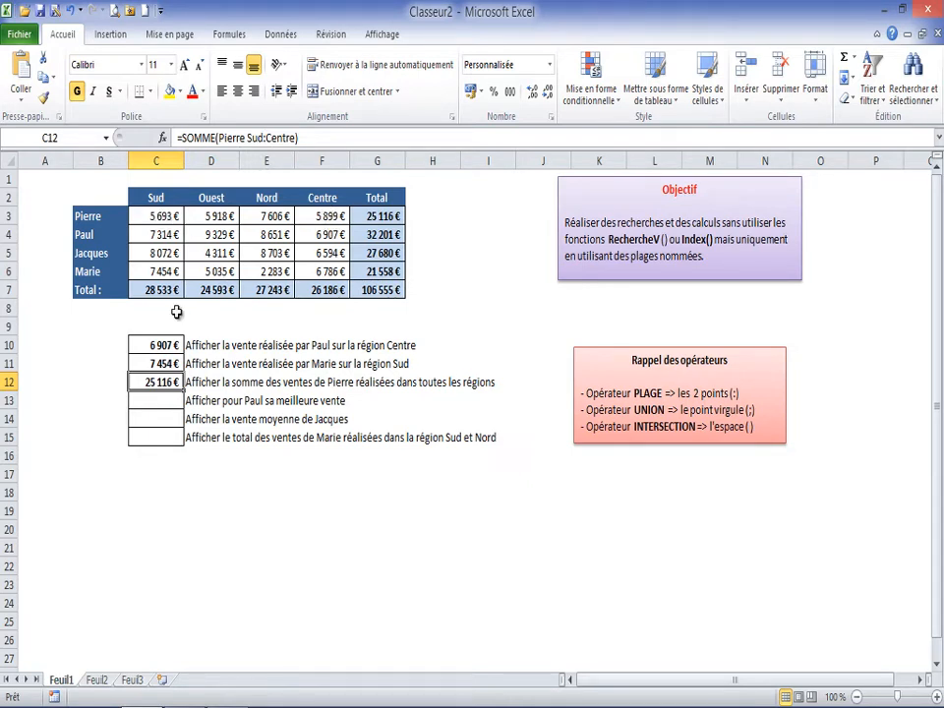
- Enter a MAX formula in C13 that intersects the row 4 salesperson's named range with Sud:Centre
click(164, 401)
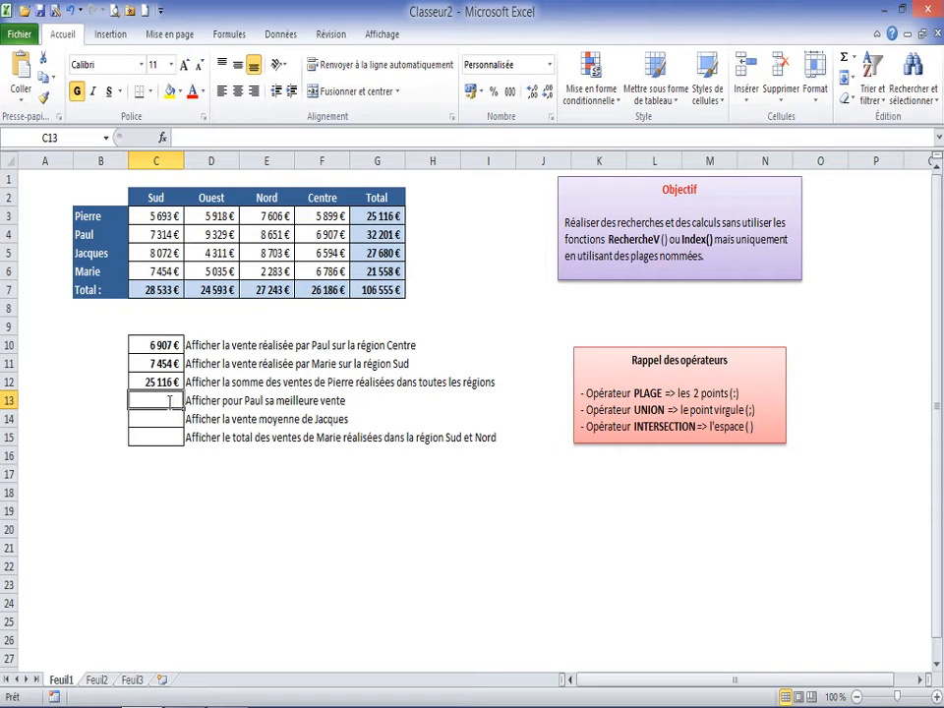
text(=)
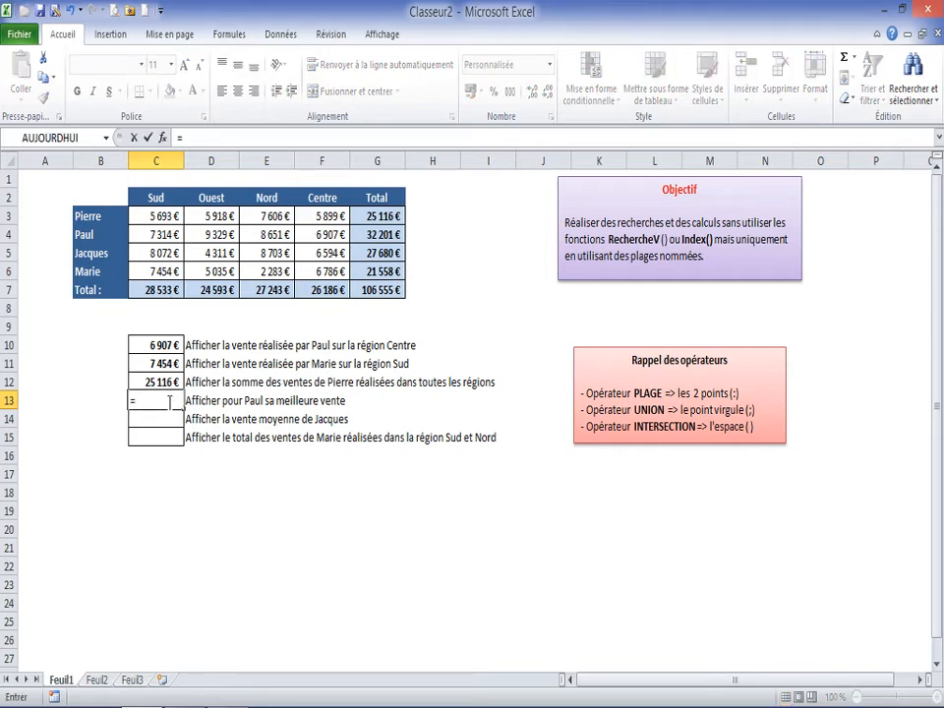
text(max()
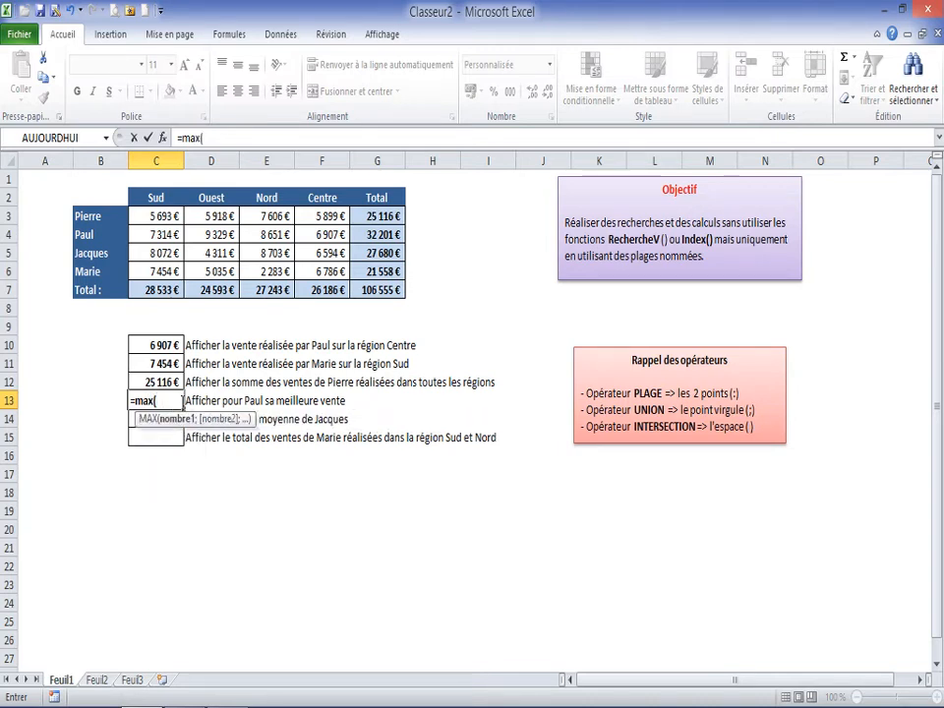
text(paul)
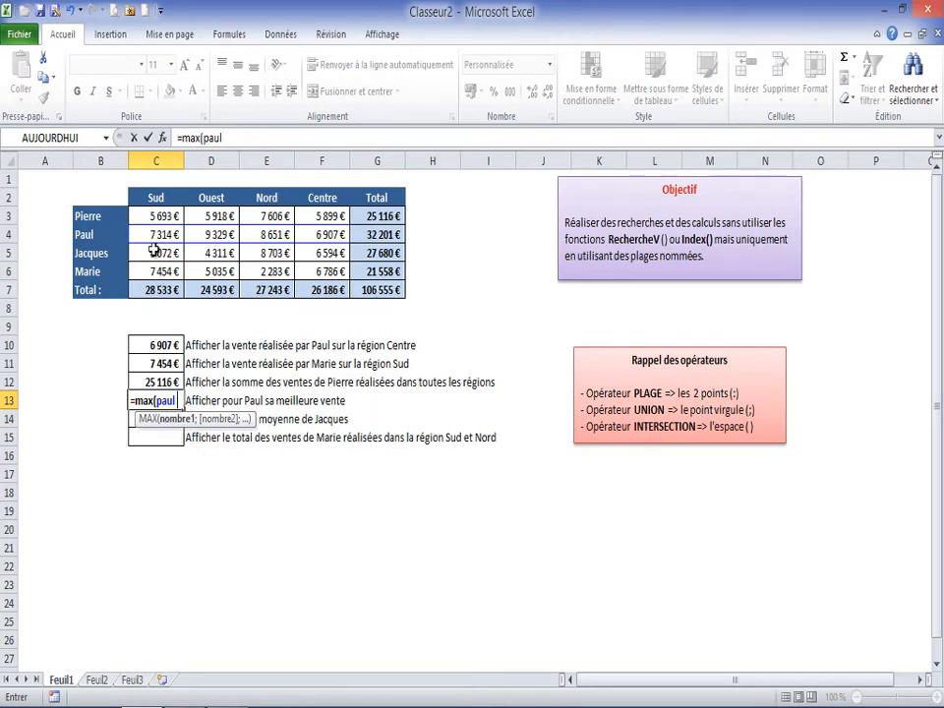
text( s)
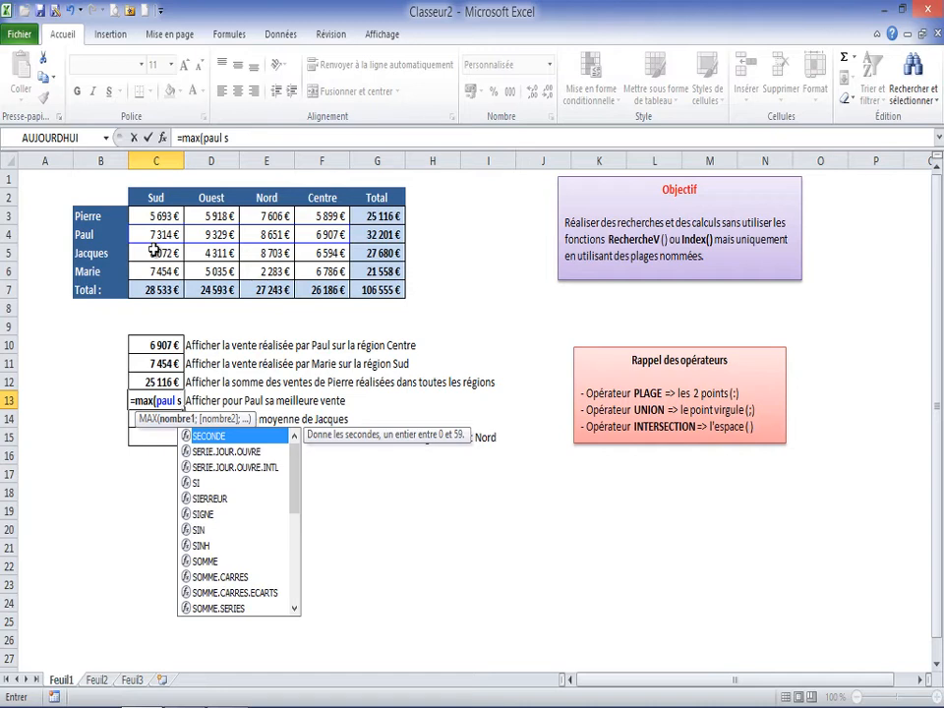
text(ud)
text(;)
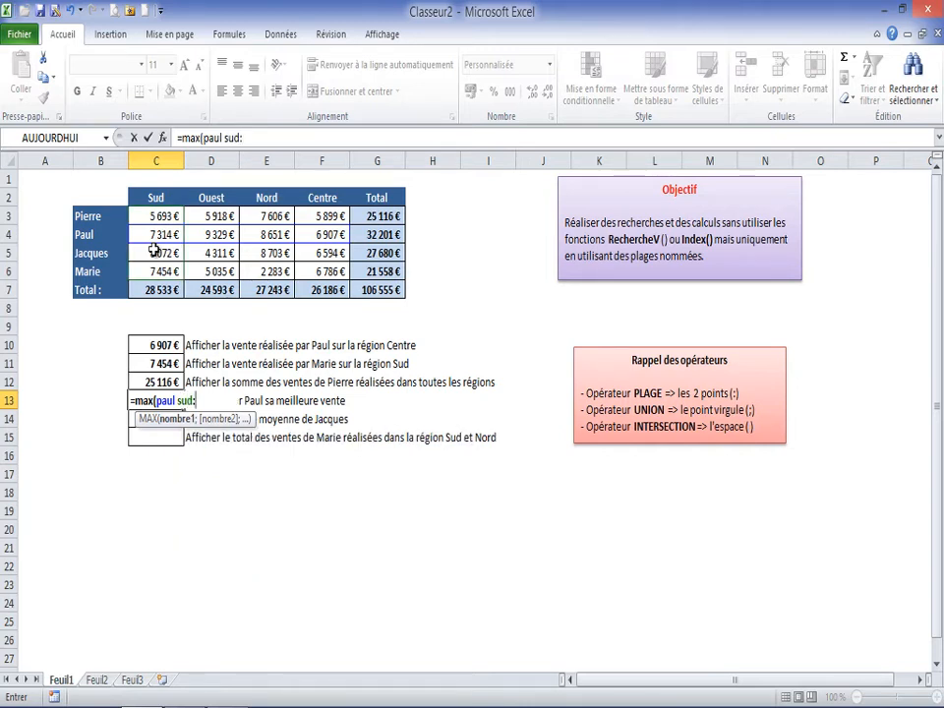
text(centre)
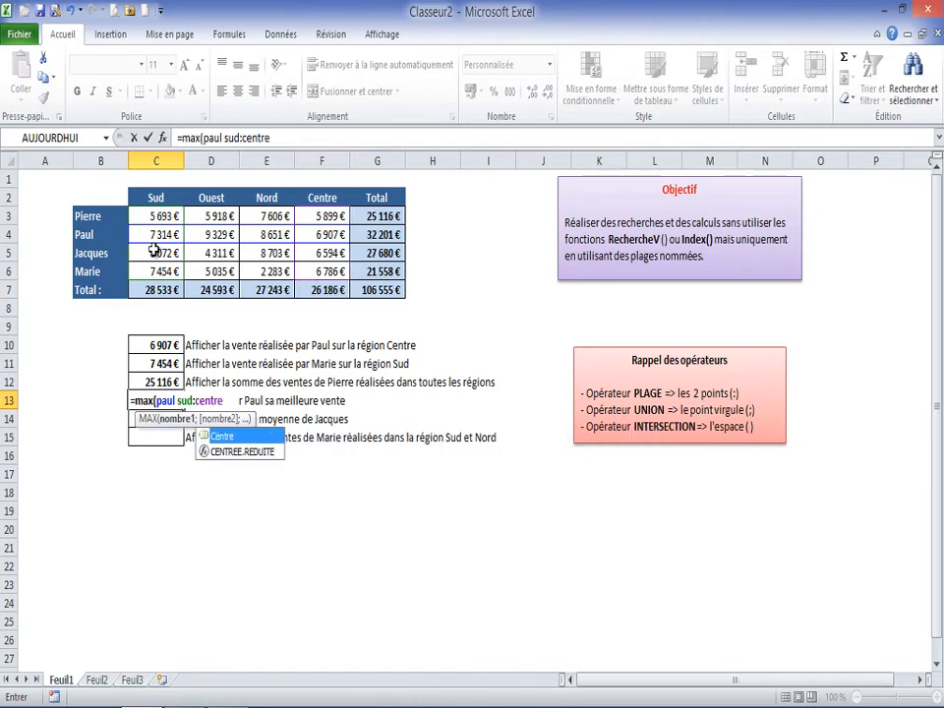
text())
key(Return)
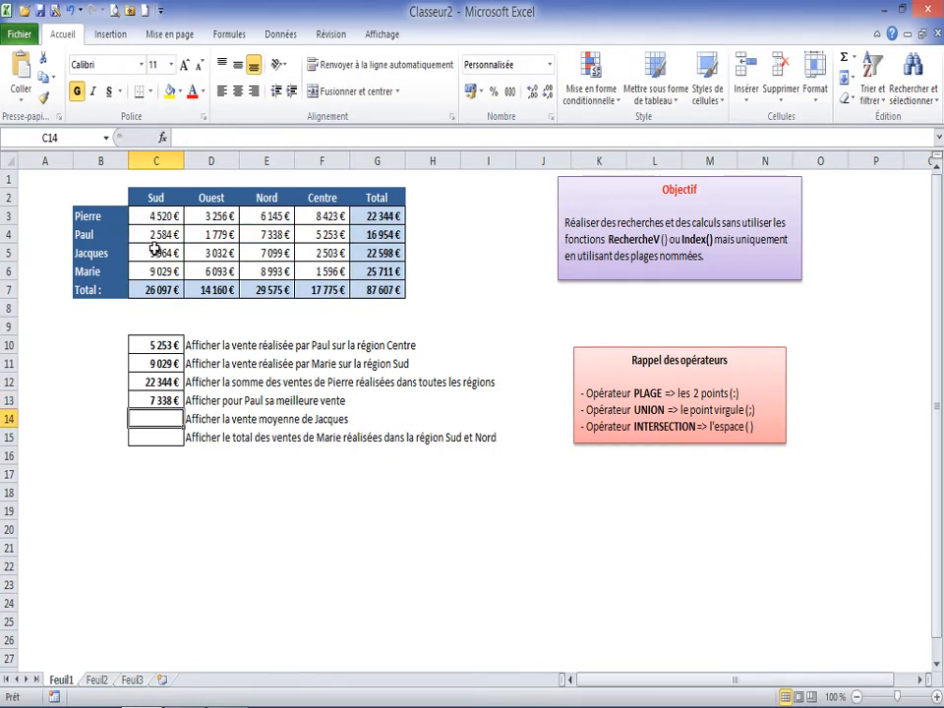
click(165, 400)
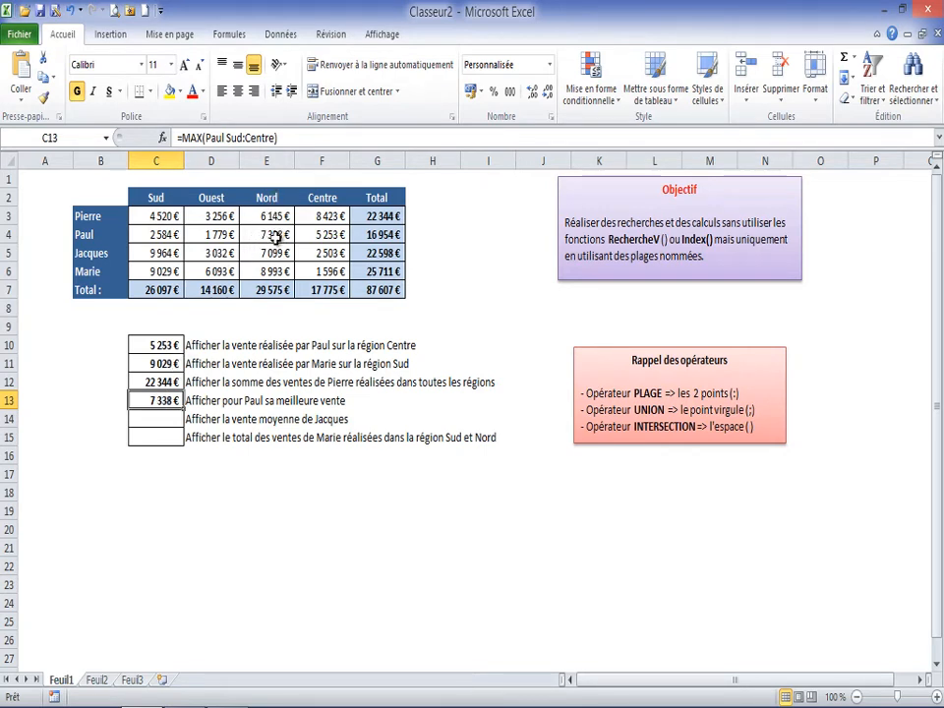
- Enter a MOYENNE formula in C14 intersecting the row 5 salesperson's named range with Sud:Centre, and check it against the average of C5:F5
click(161, 419)
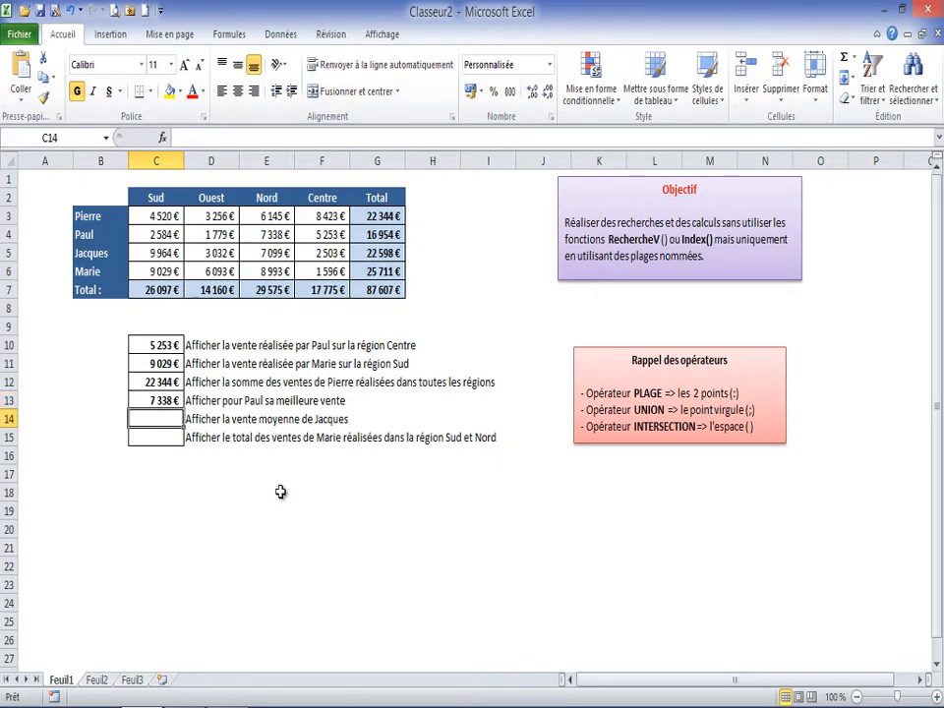
text(=moyeene)
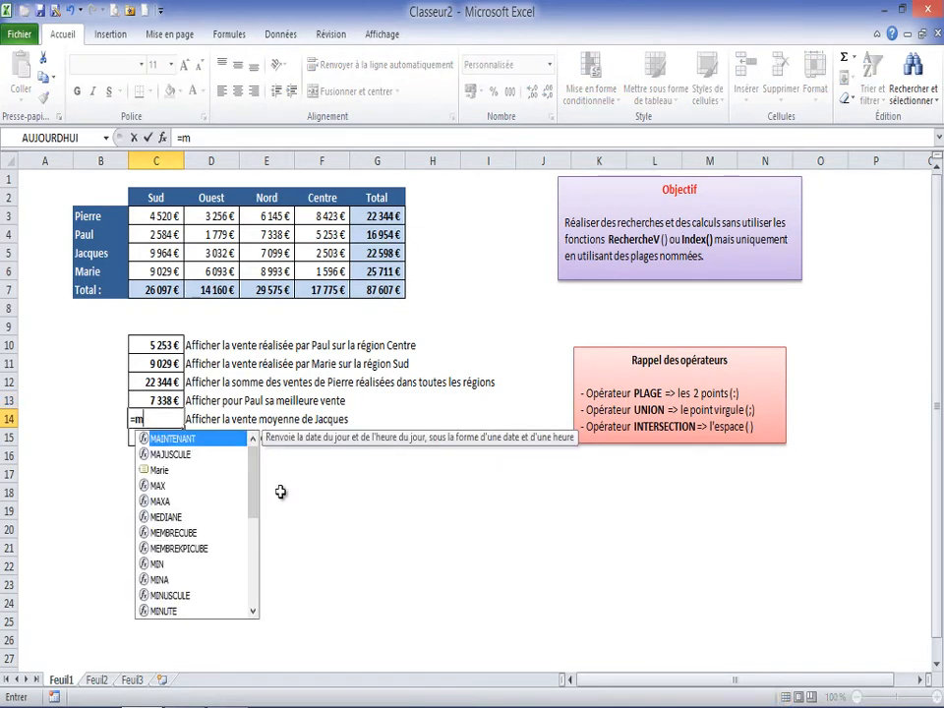
key(BackSpace)
key(BackSpace)
key(BackSpace)
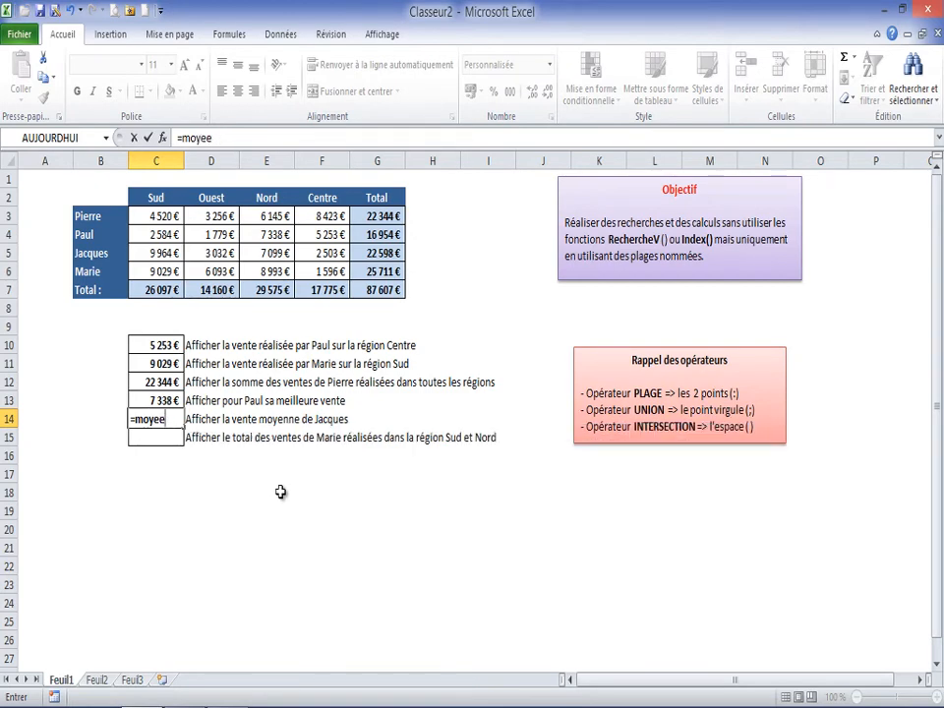
text(nne)
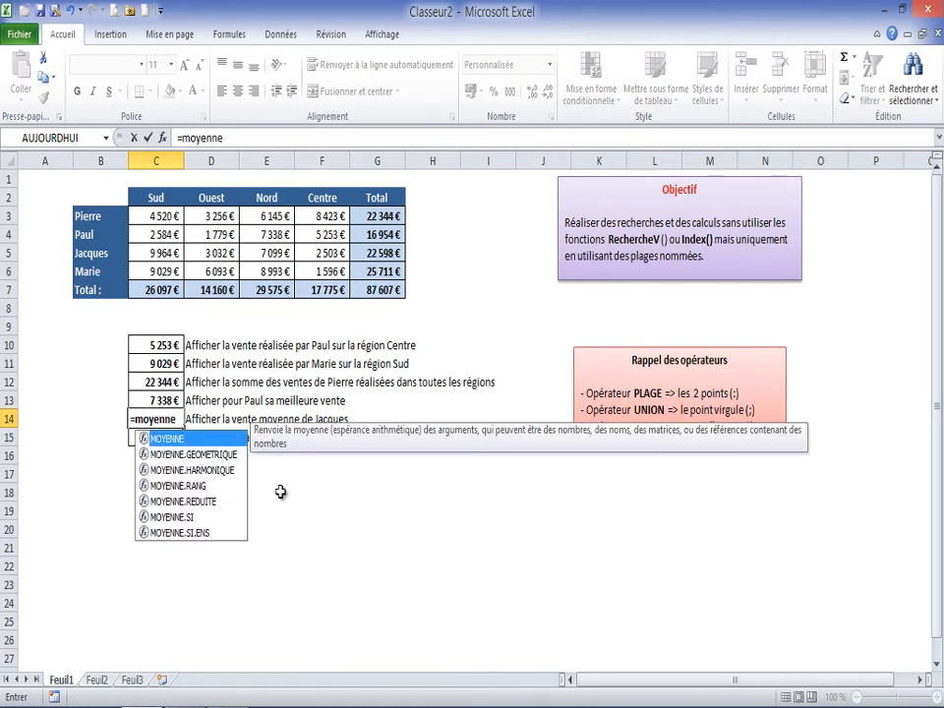
text(()
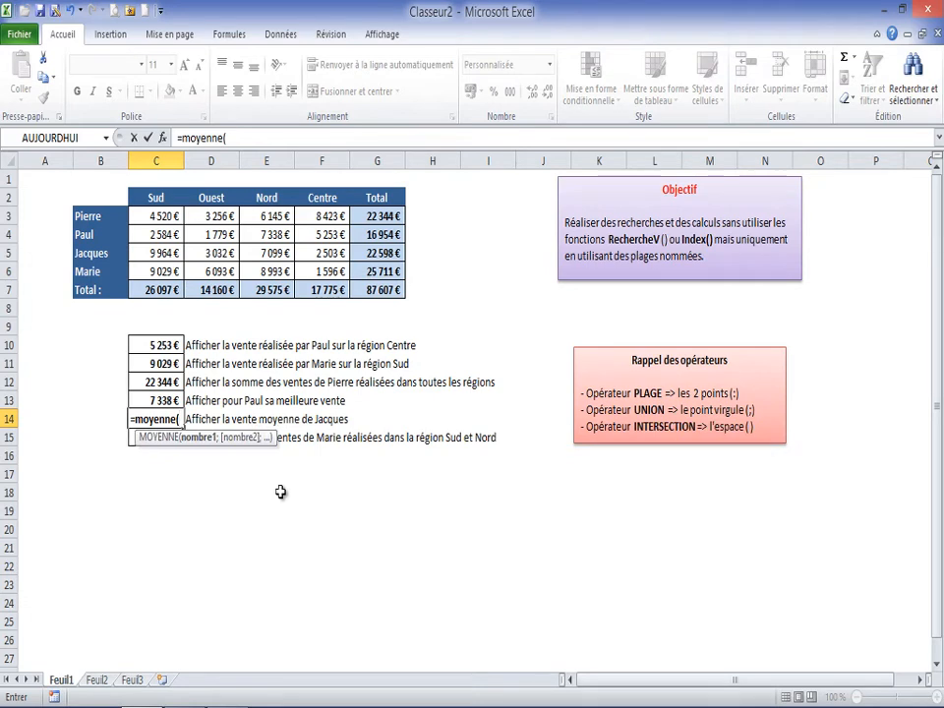
text(j)
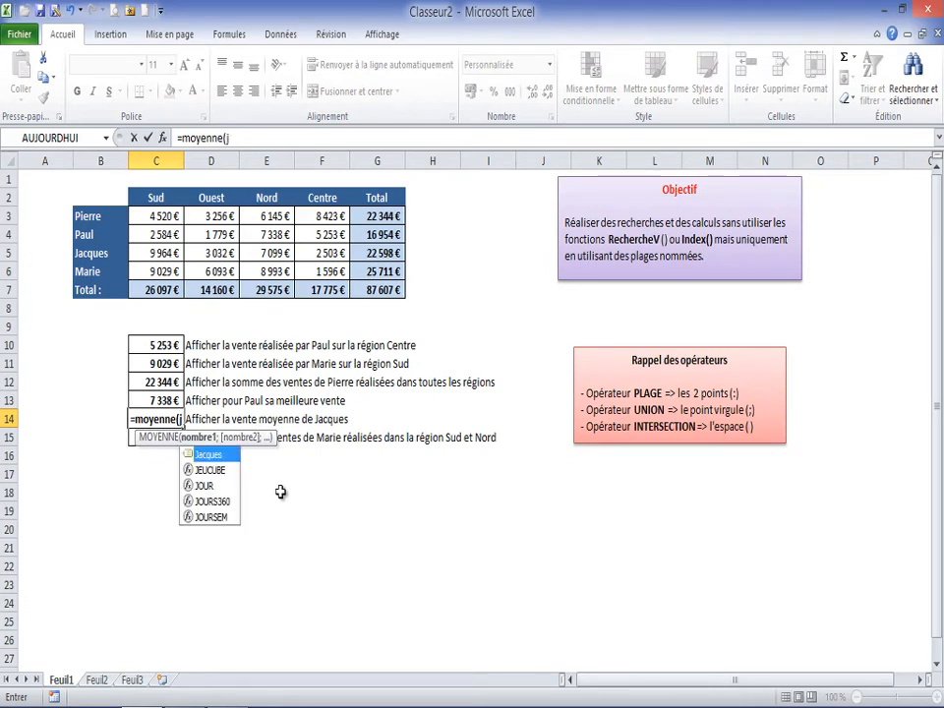
text(c)
text(a)
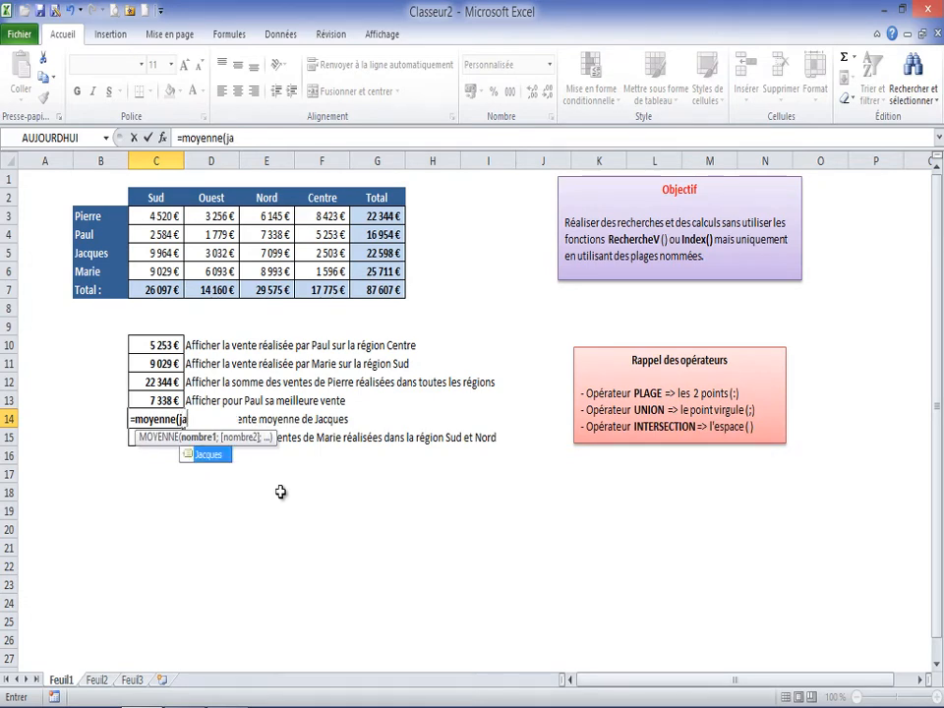
double_click(206, 455)
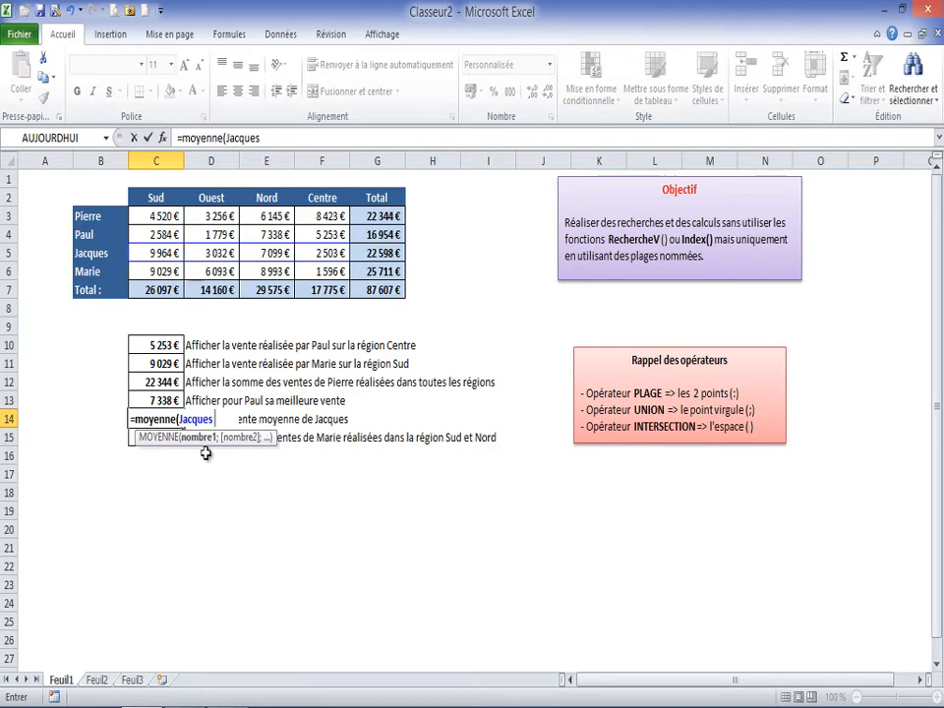
text(Sud:C)
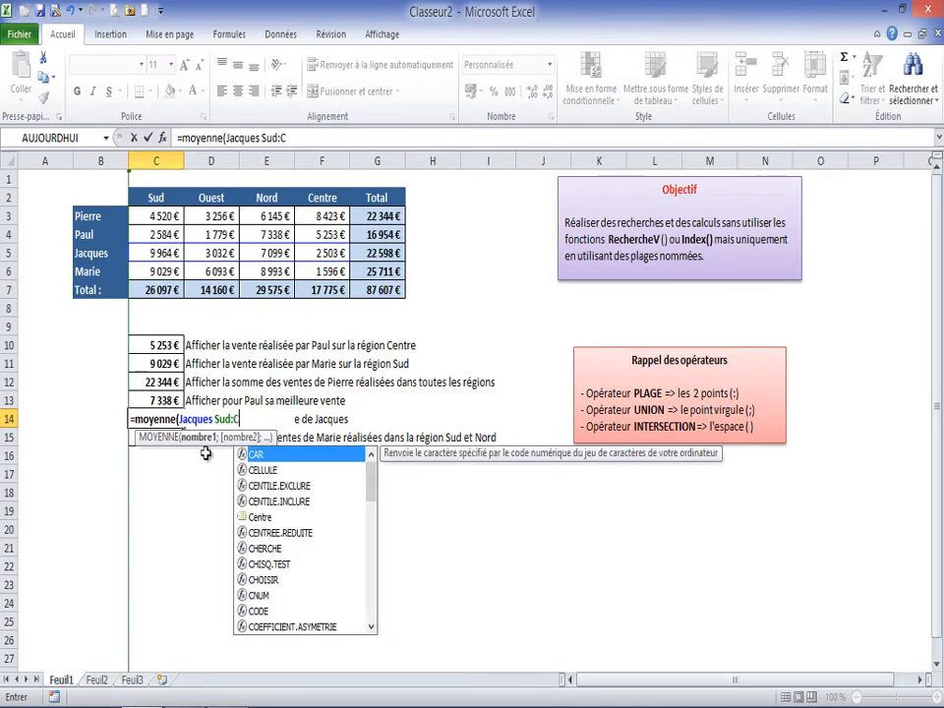
text(entre))
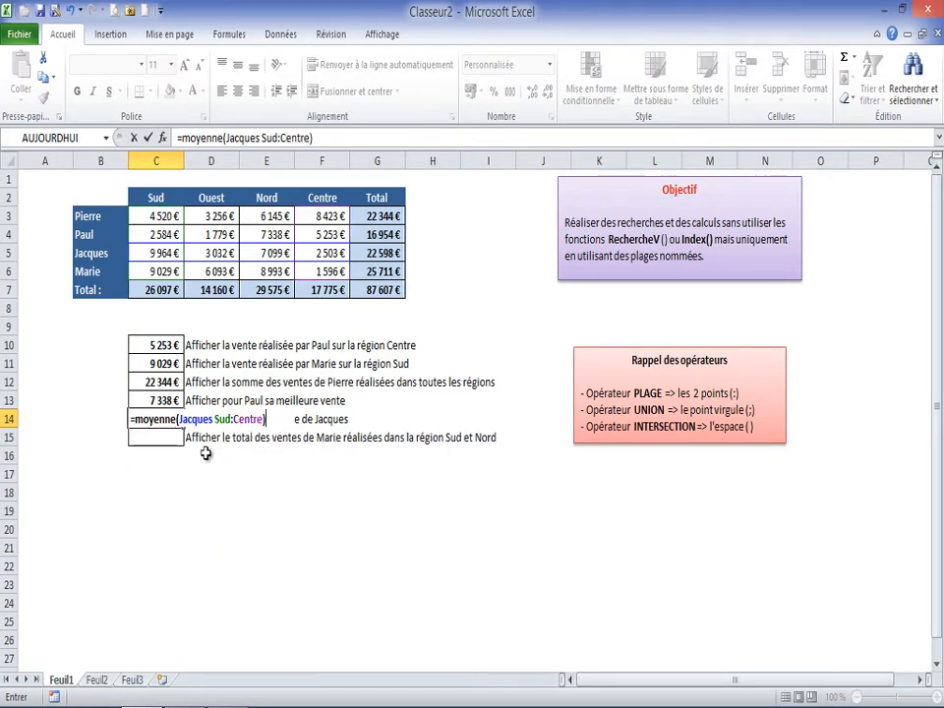
key(Return)
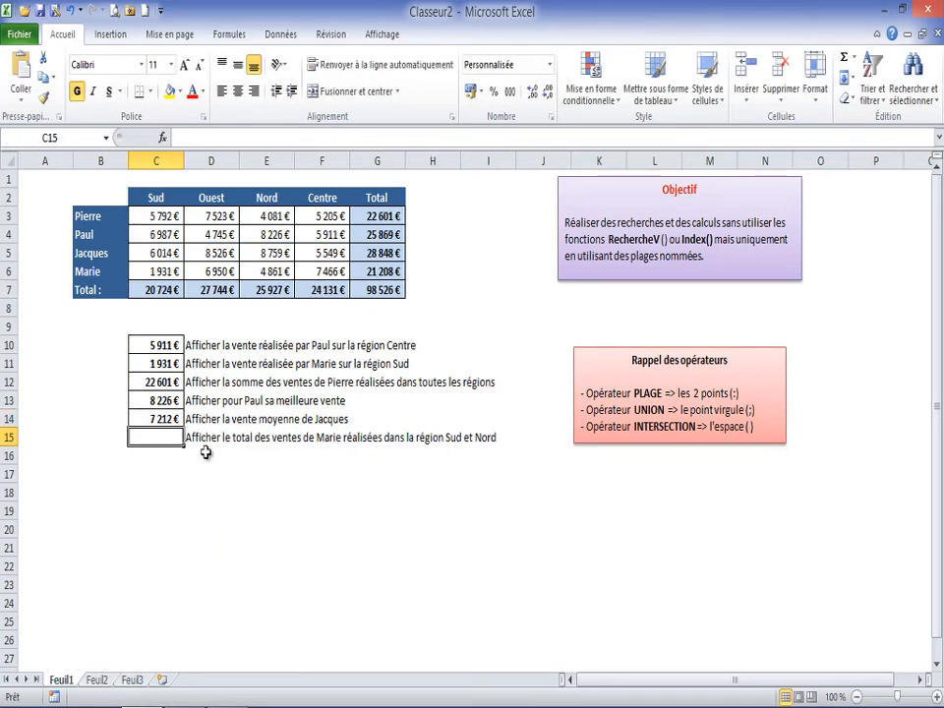
click(168, 415)
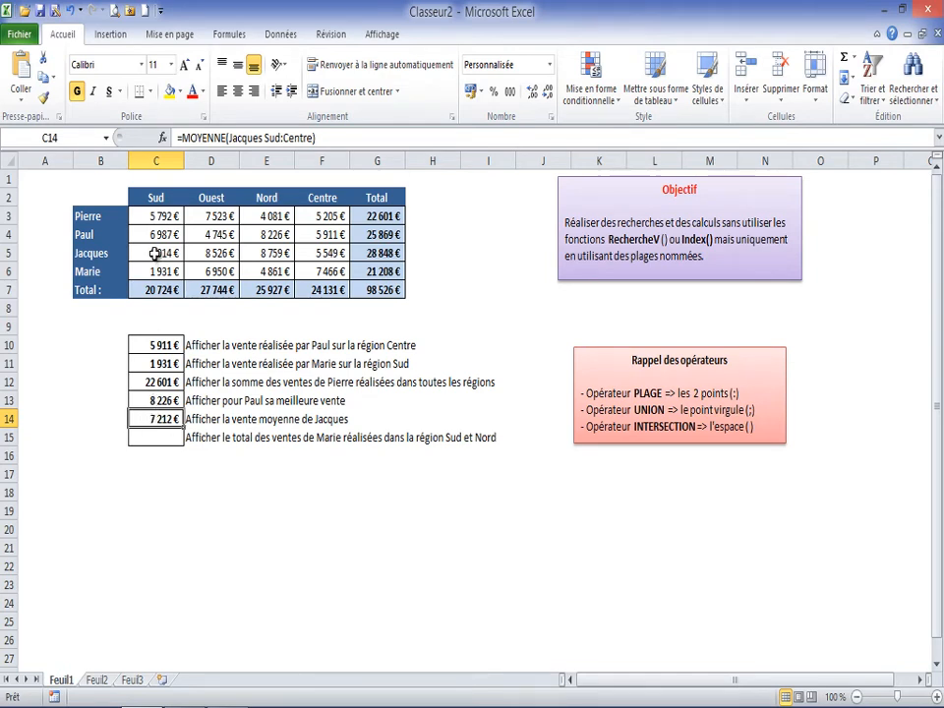
drag(152, 253, 324, 255)
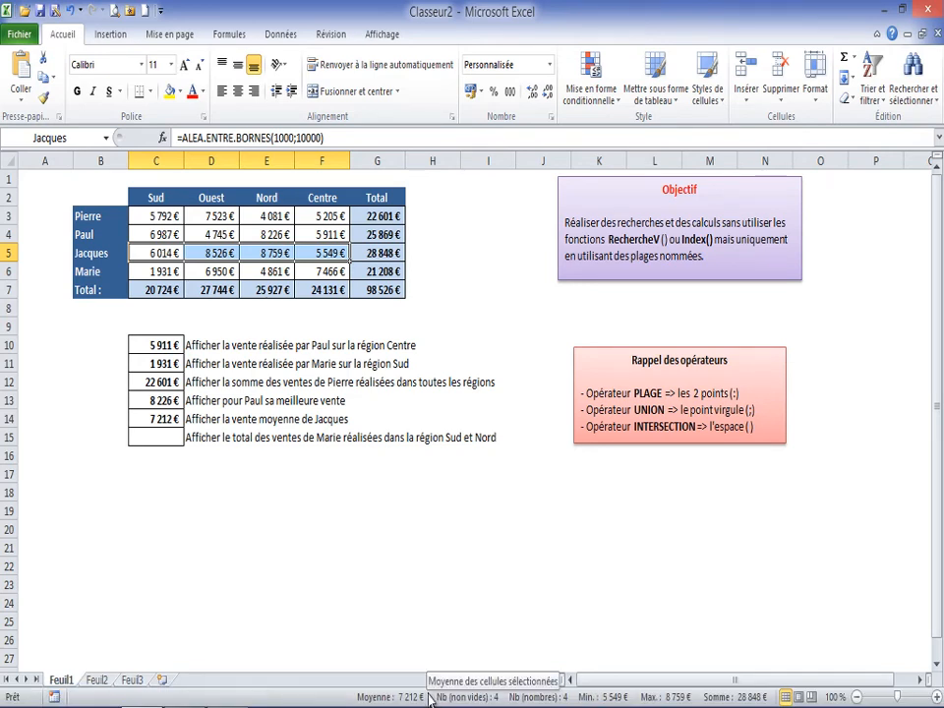
- Enter a SOMME formula in C15 that intersects the row 6 salesperson's named range with the union (Sud;Nord)
click(159, 437)
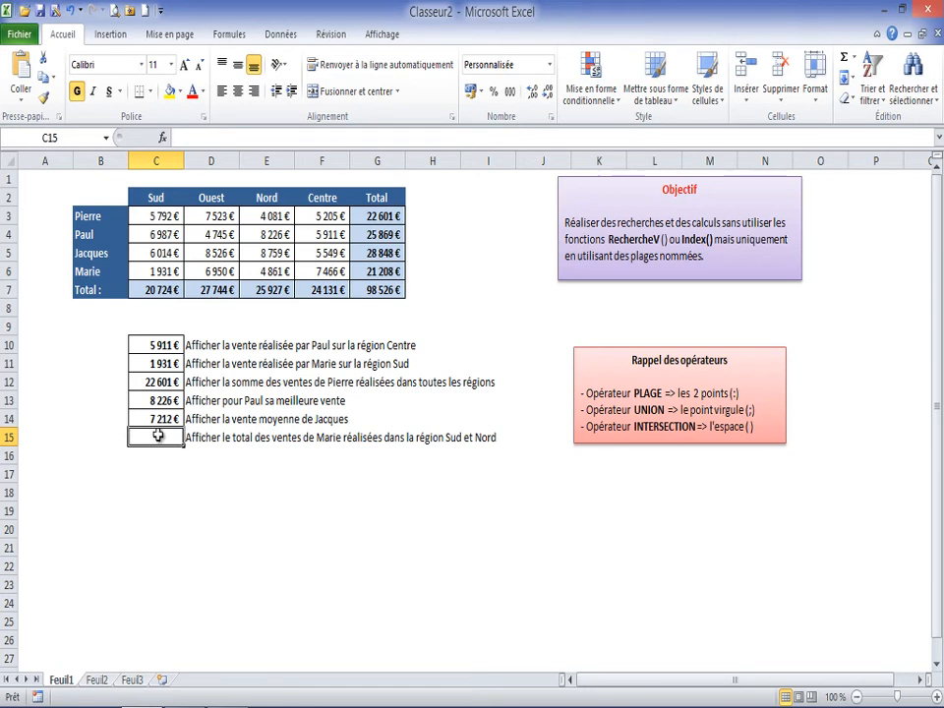
text(=)
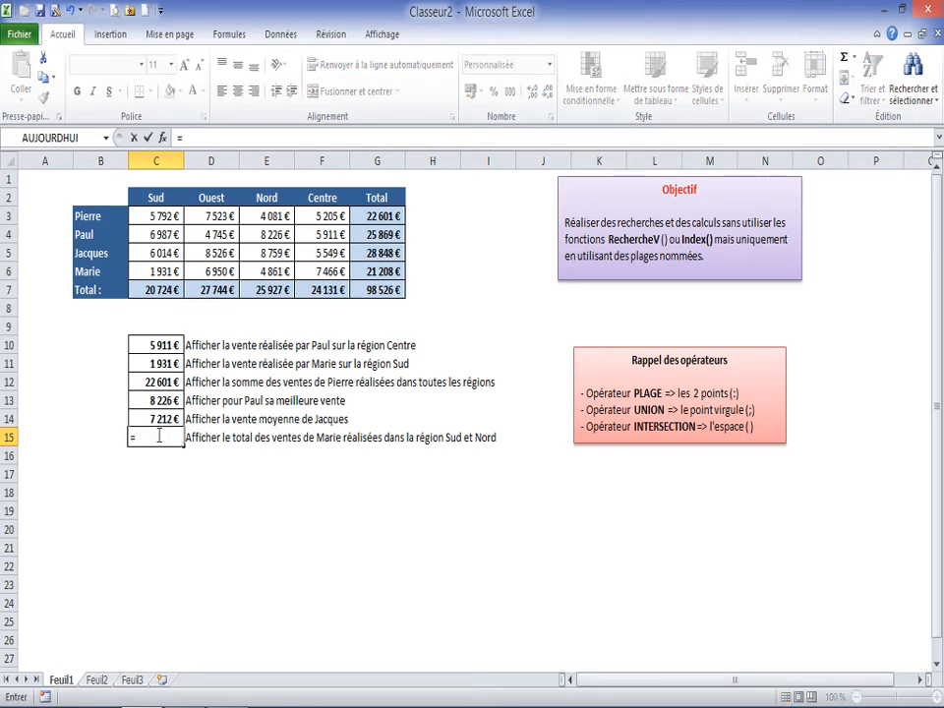
text(marie)
key(BackSpace)
key(BackSpace)
key(BackSpace)
key(BackSpace)
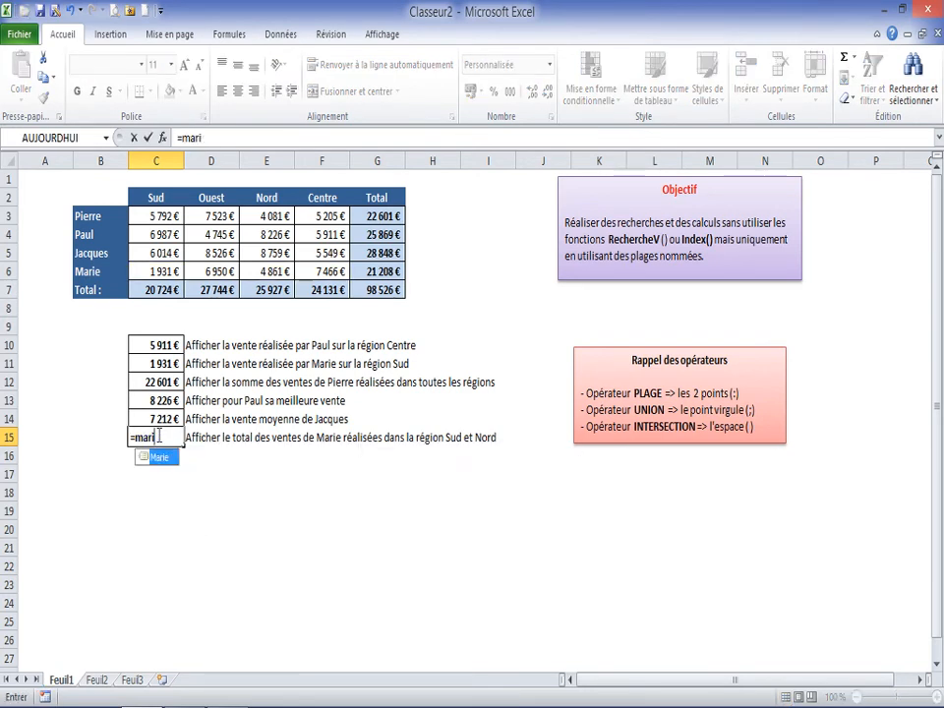
key(BackSpace)
text(Somme()
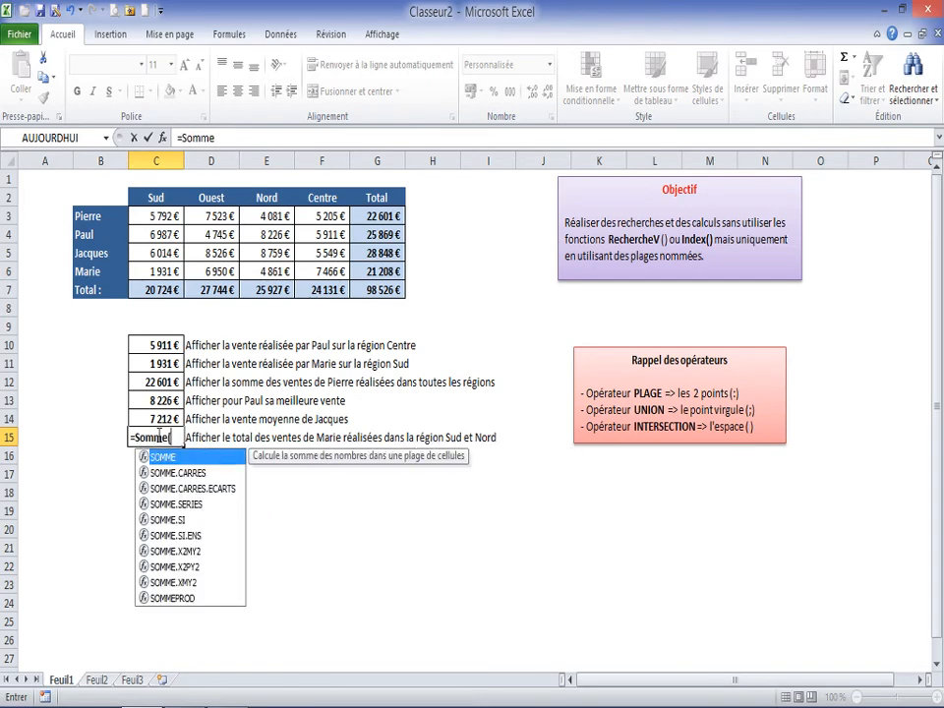
text(marie)
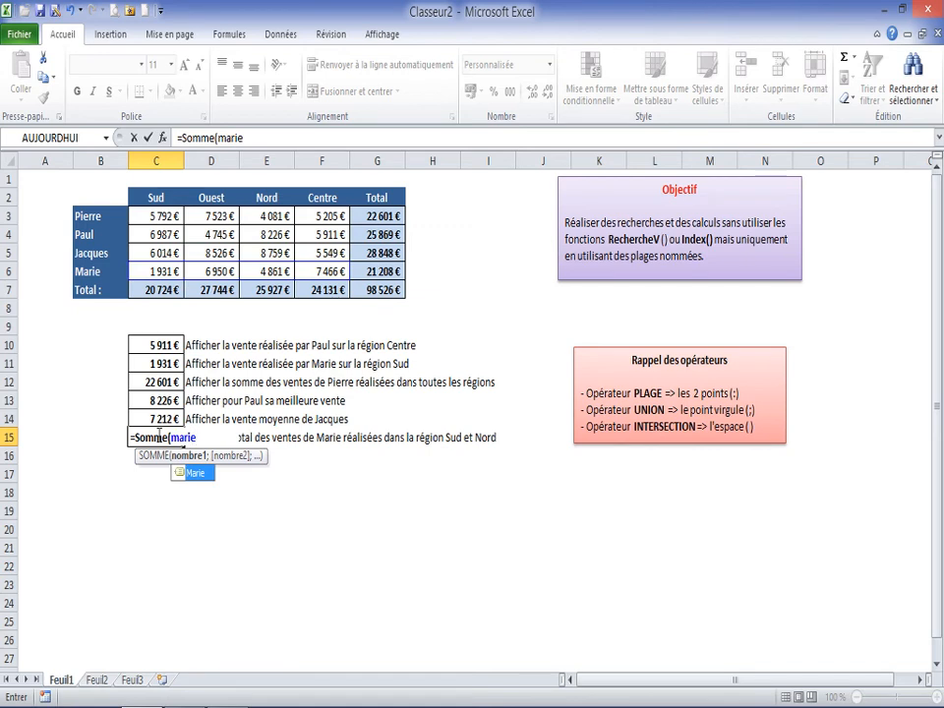
text( ()
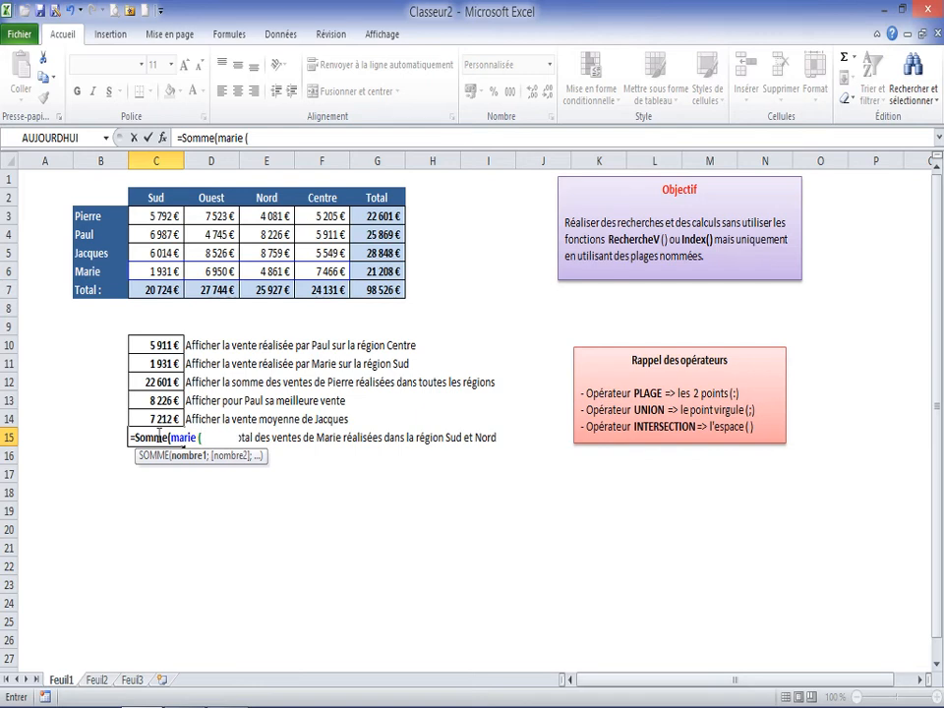
text(sud)
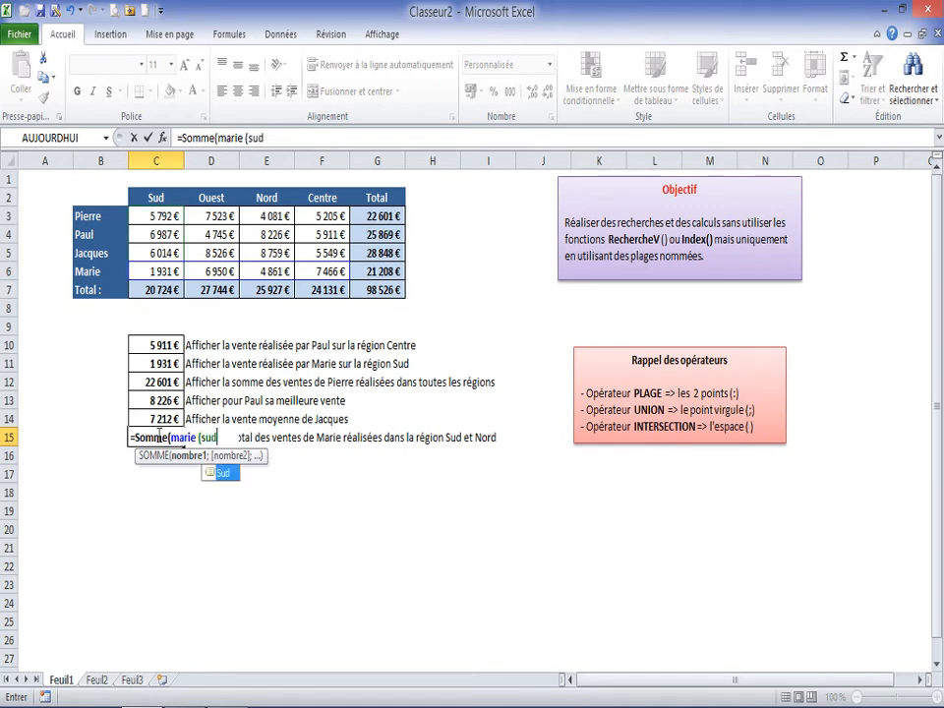
text(;)
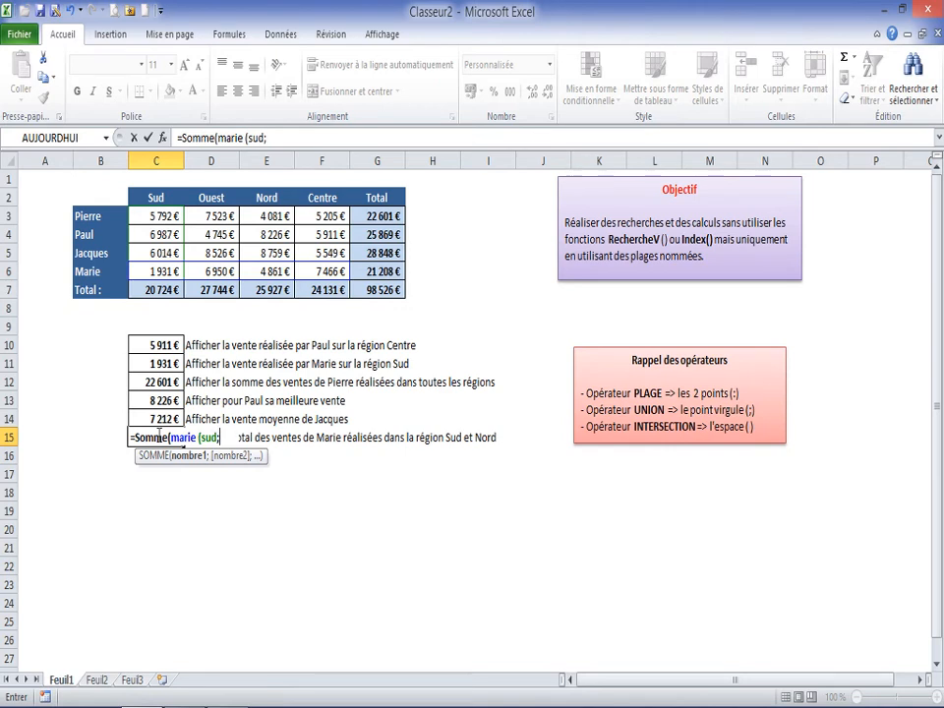
text(no)
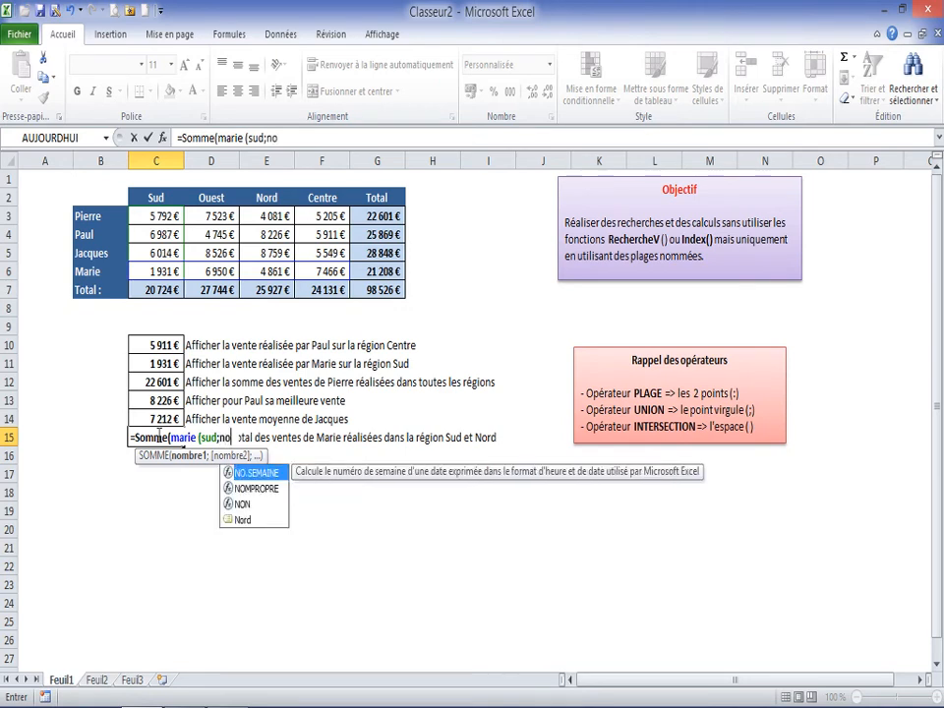
text(rd))
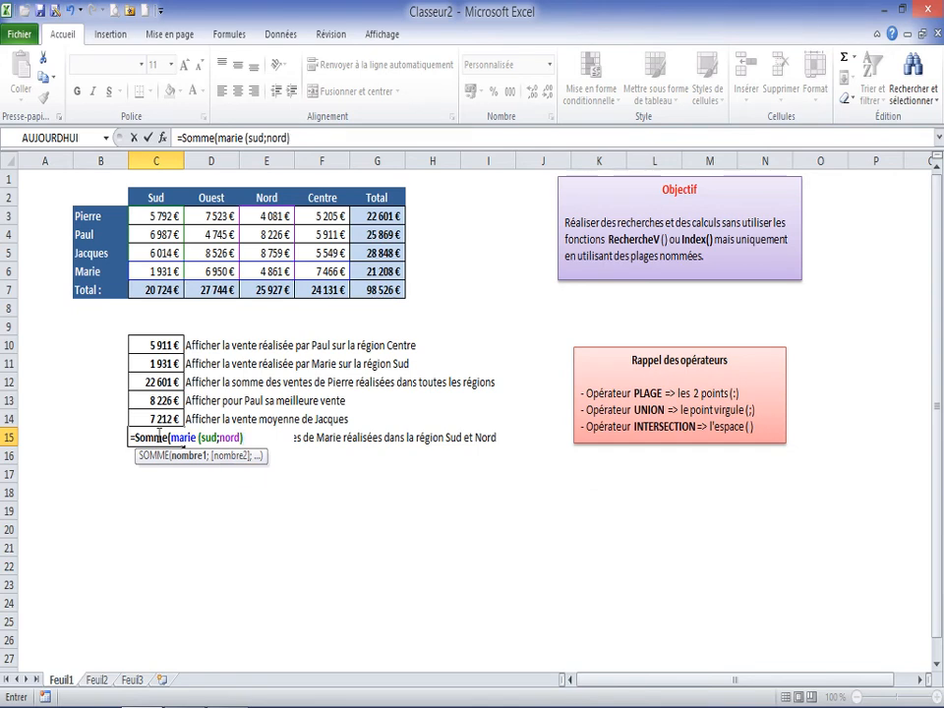
text())
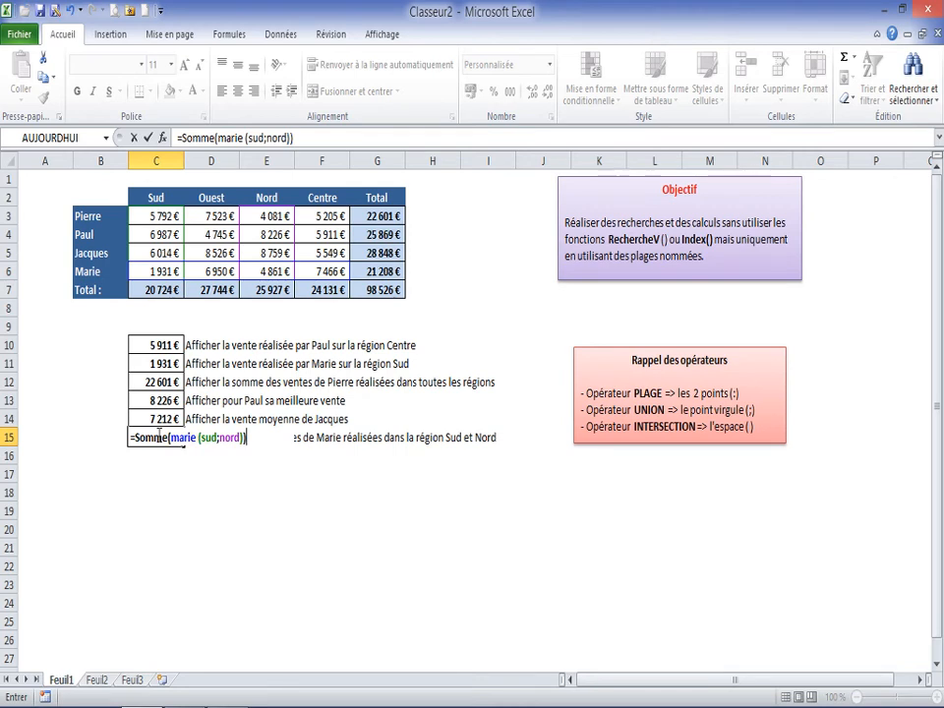
key(Return)
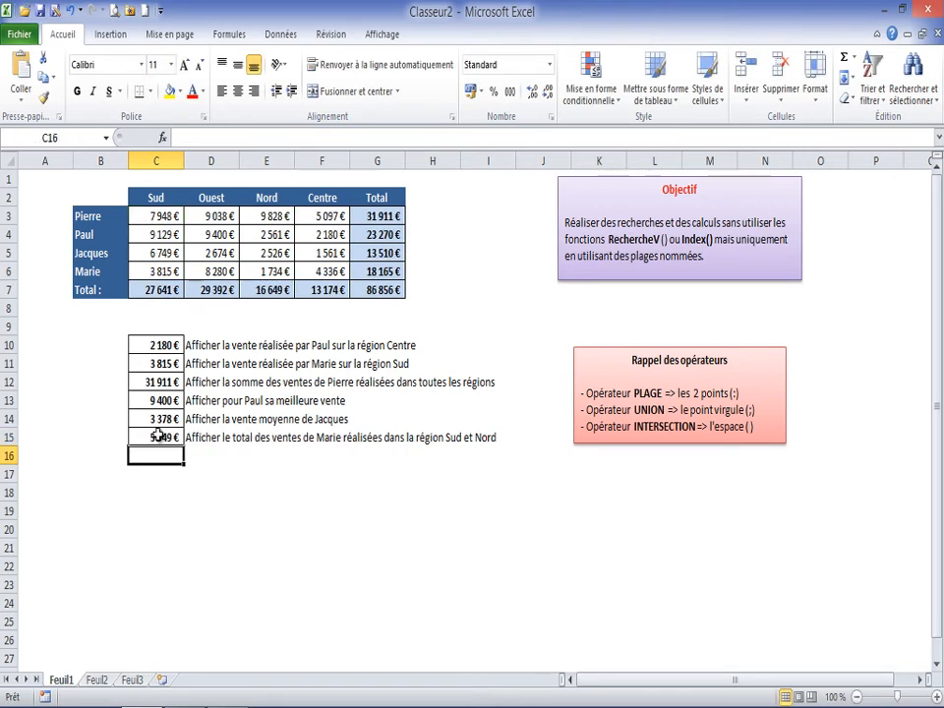
click(162, 438)
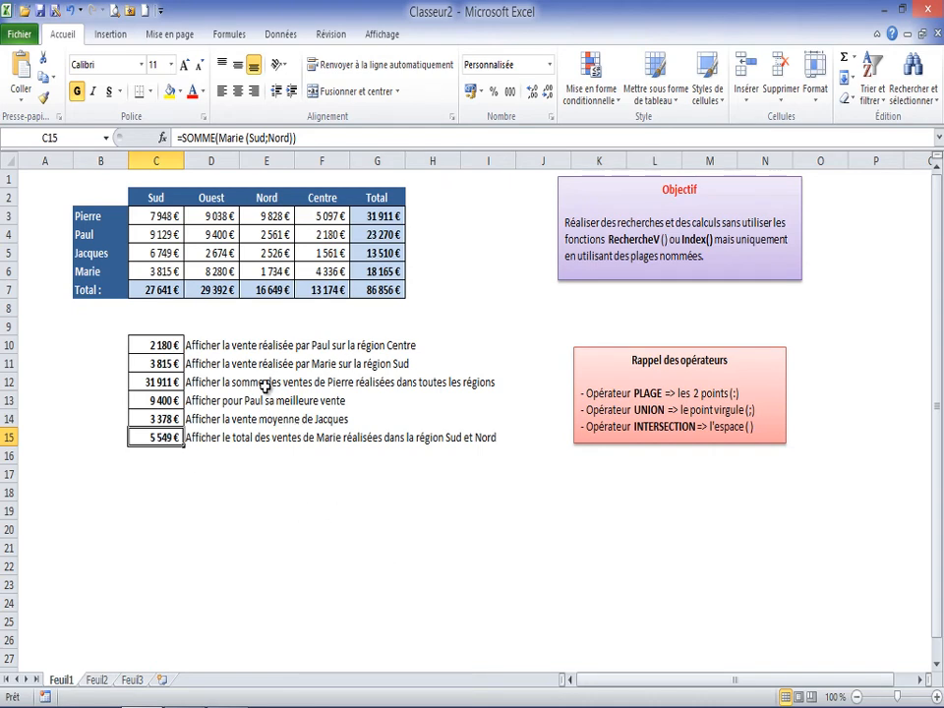
- Check the SOMME formula in C15 against the sum of the row 6 sales in C6 and E6
click(163, 271)
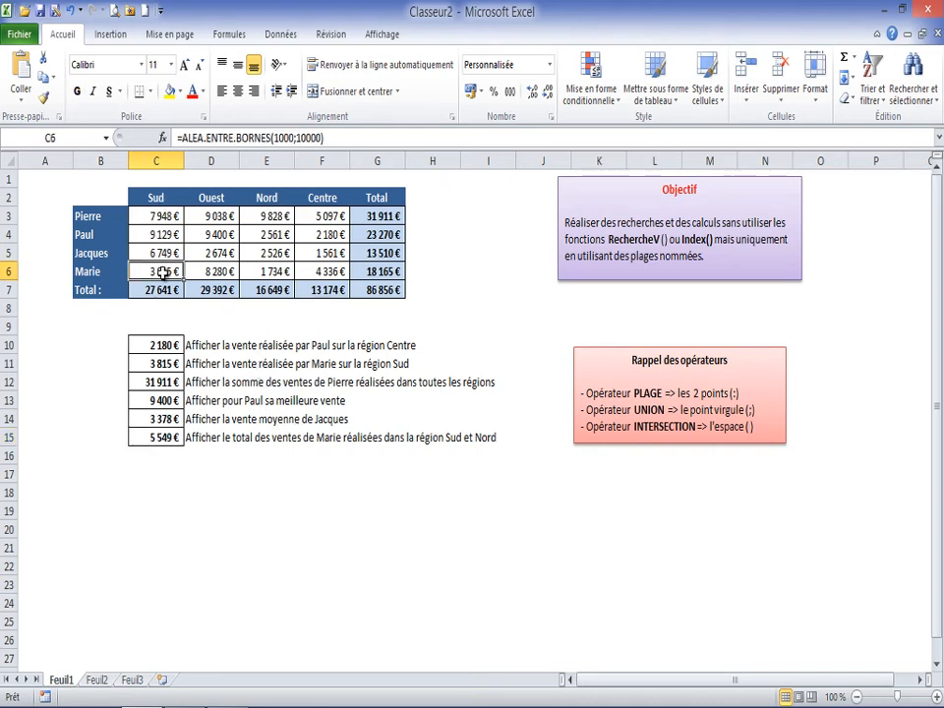
ctrl+click(277, 273)
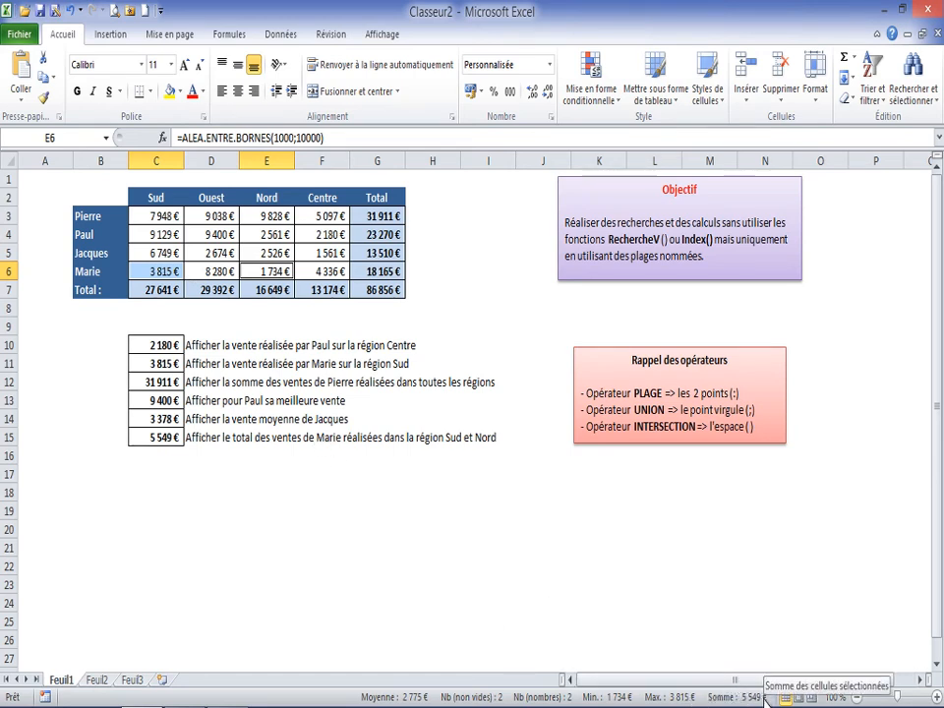
click(157, 438)
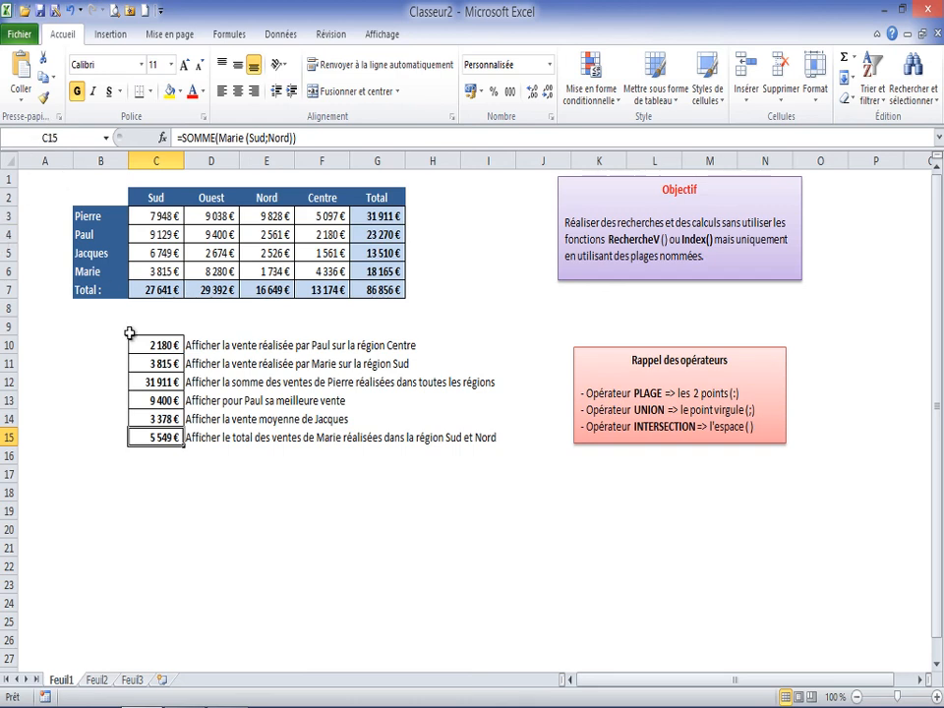
- Review the named-range formulas in C10 and C15 and the list of defined names available for use in formulas
click(157, 346)
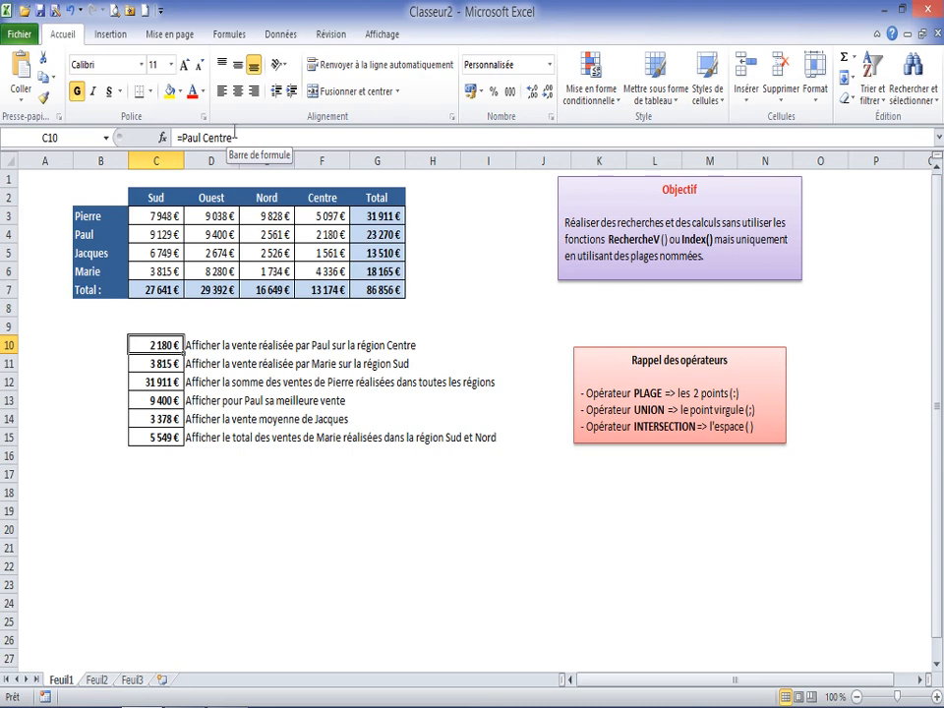
click(161, 438)
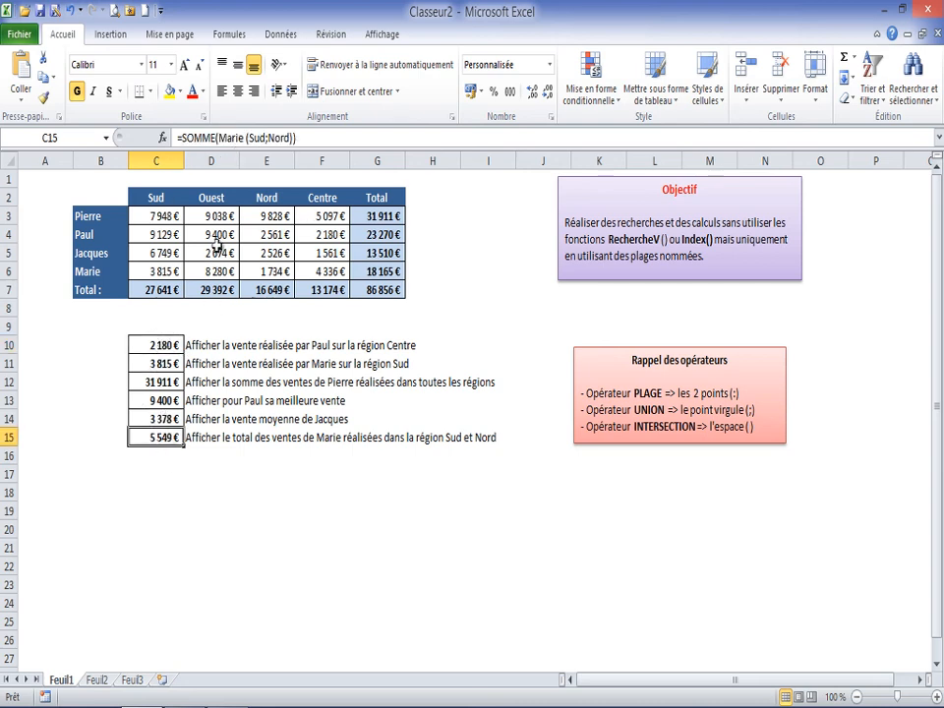
click(225, 36)
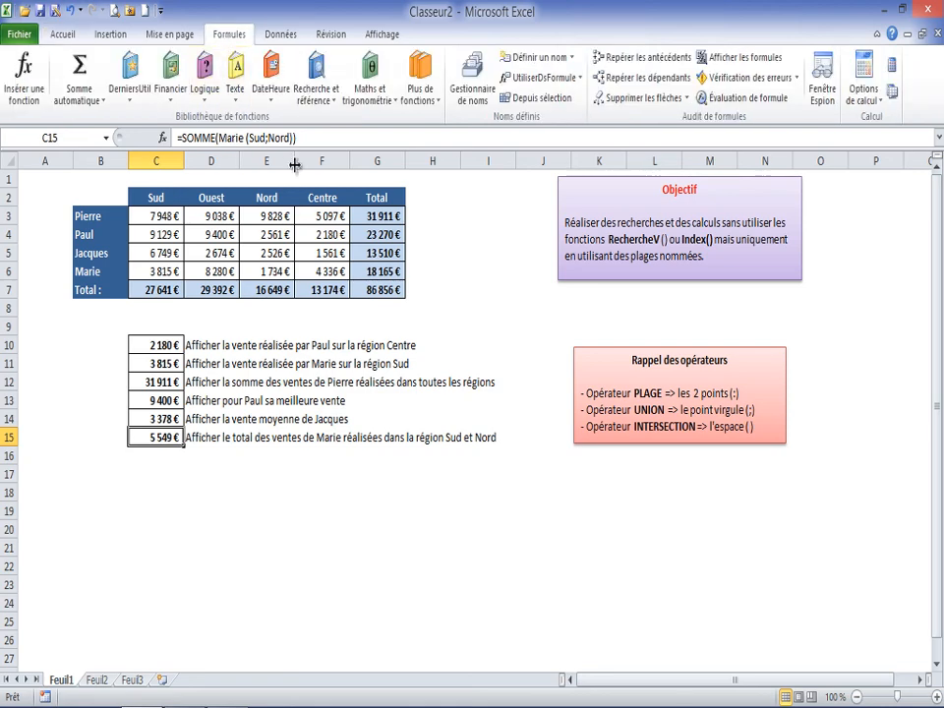
click(552, 79)
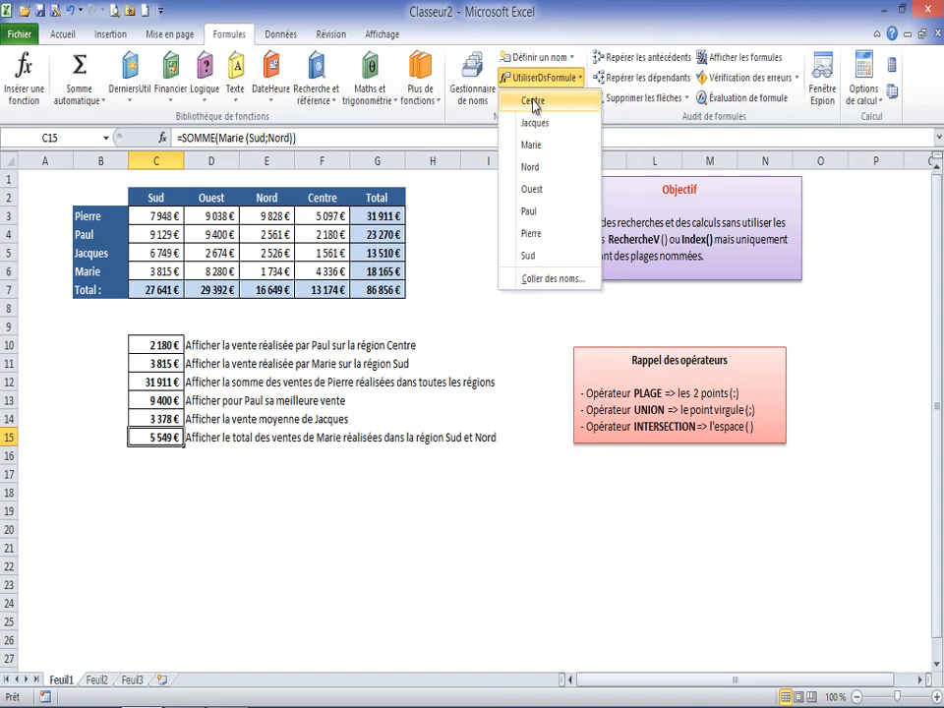
click(163, 344)
click(164, 344)
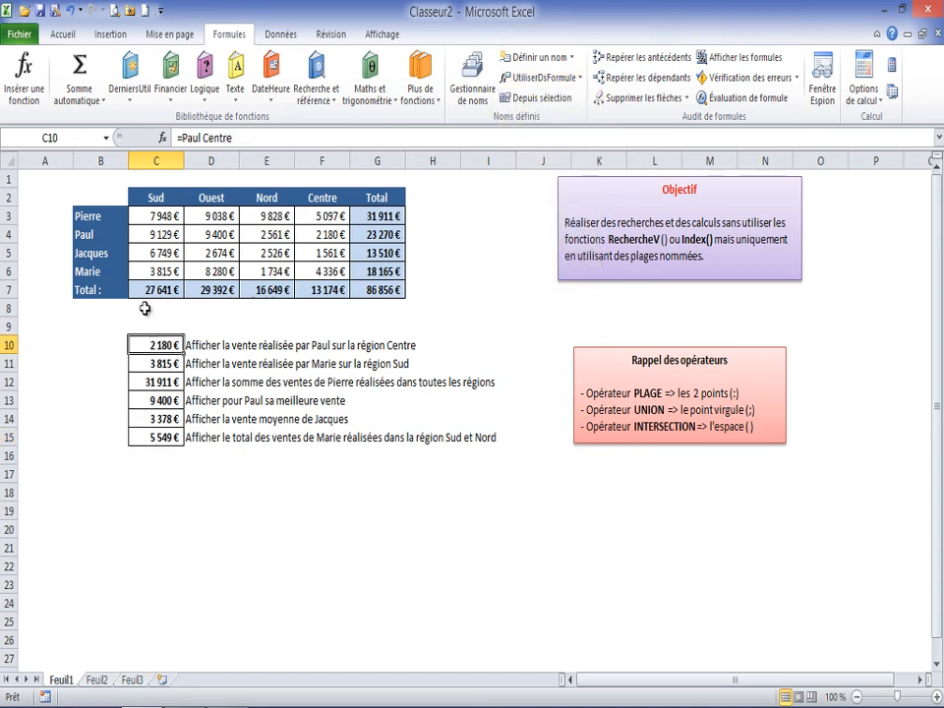